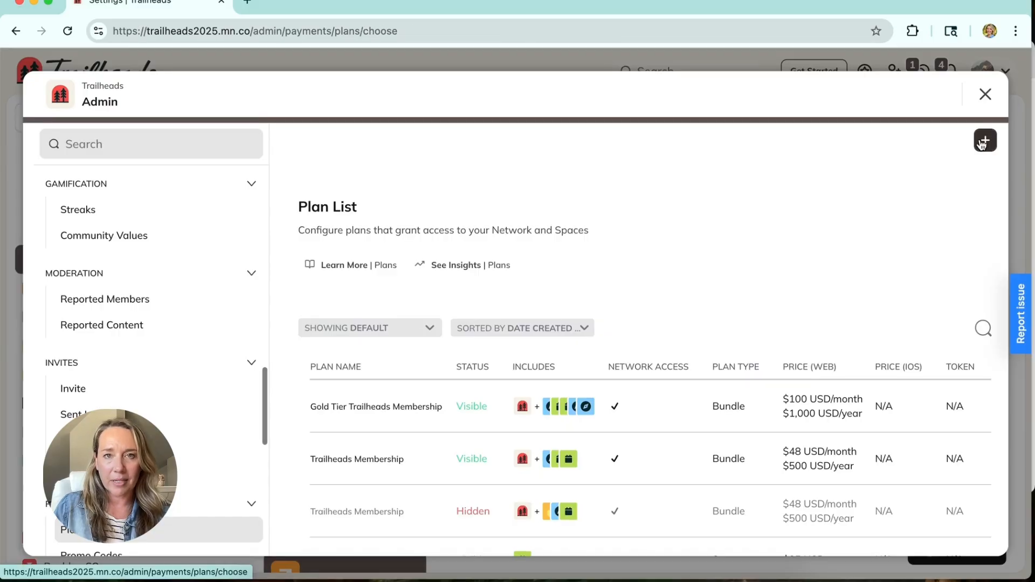
Step: Start a new plan and add the Beginner's Guide to Hiking space to its space access
{"action": "scroll", "coordinate": [793, 296], "scroll_direction": "down", "scroll_amount": 2}
{"action": "scroll", "coordinate": [790, 318], "scroll_direction": "down", "scroll_amount": 1}
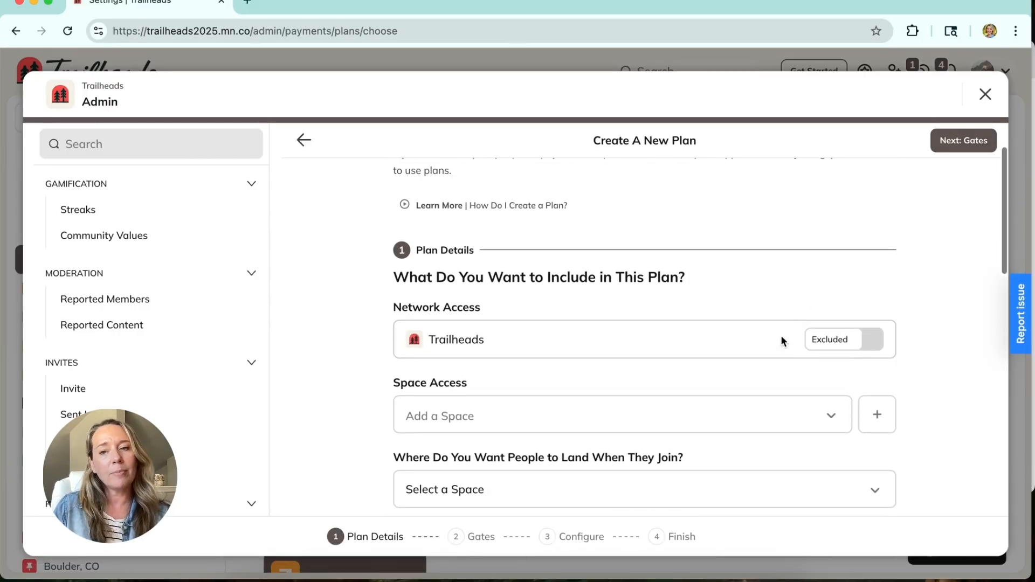
{"action": "scroll", "coordinate": [765, 354], "scroll_direction": "down", "scroll_amount": 1}
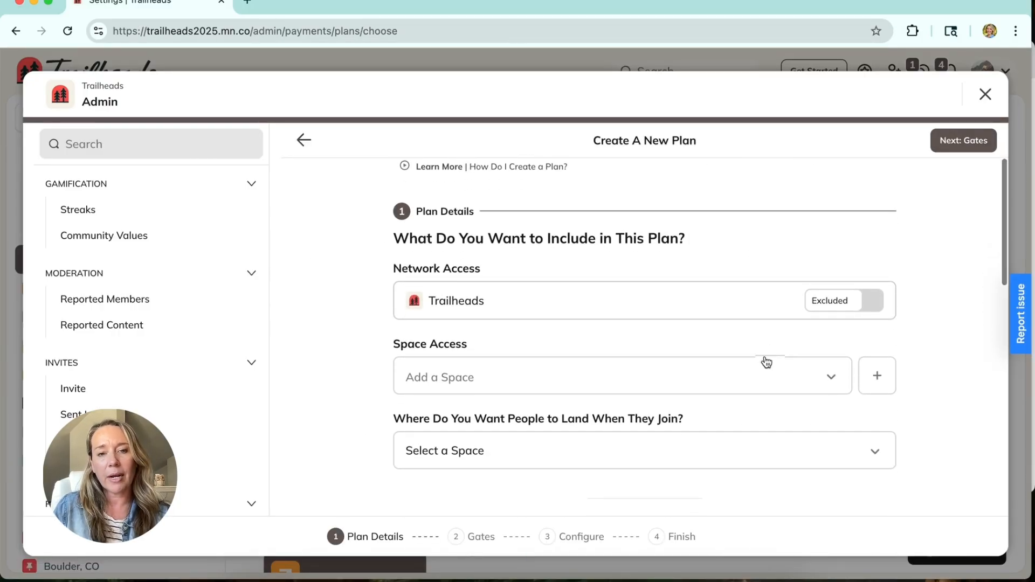
{"action": "left_click", "coordinate": [725, 378]}
{"action": "scroll", "coordinate": [723, 376], "scroll_direction": "down", "scroll_amount": 1}
{"action": "left_click", "coordinate": [654, 413]}
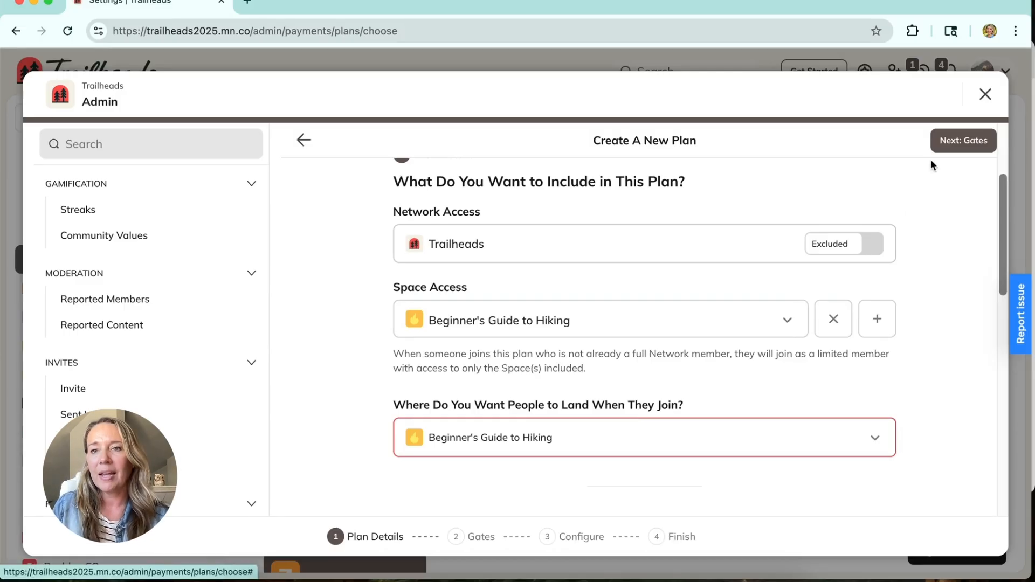
Step: Advance the new plan from its details through the Gates stage to the Configure stage
{"action": "left_click", "coordinate": [953, 142]}
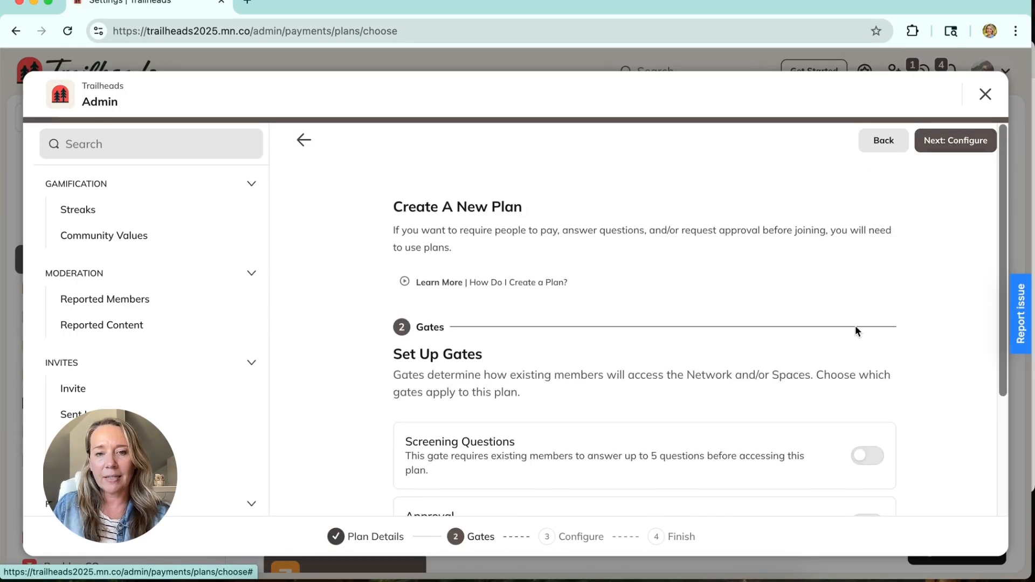
{"action": "scroll", "coordinate": [856, 320], "scroll_direction": "down", "scroll_amount": 3}
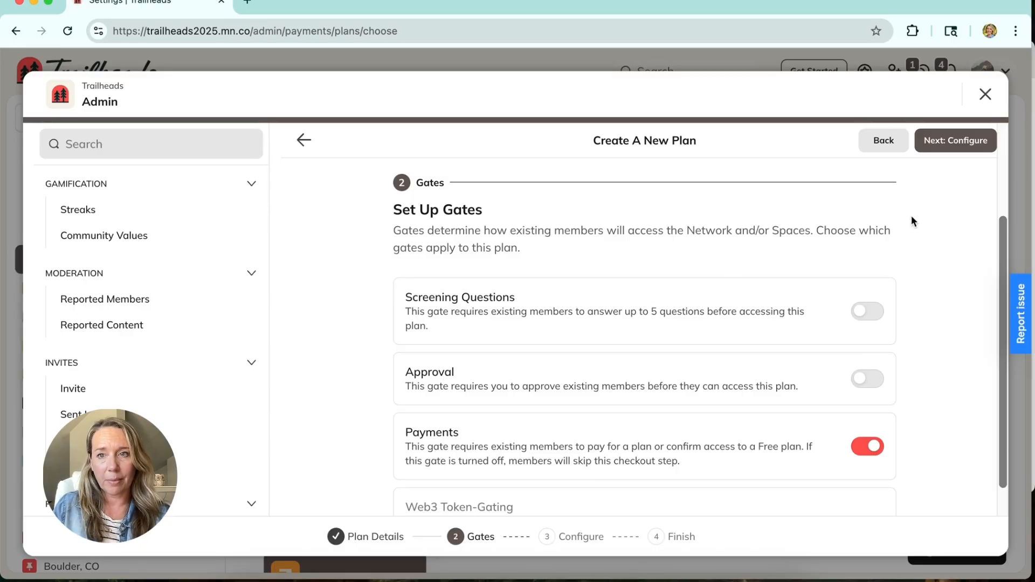
{"action": "left_click", "coordinate": [949, 144]}
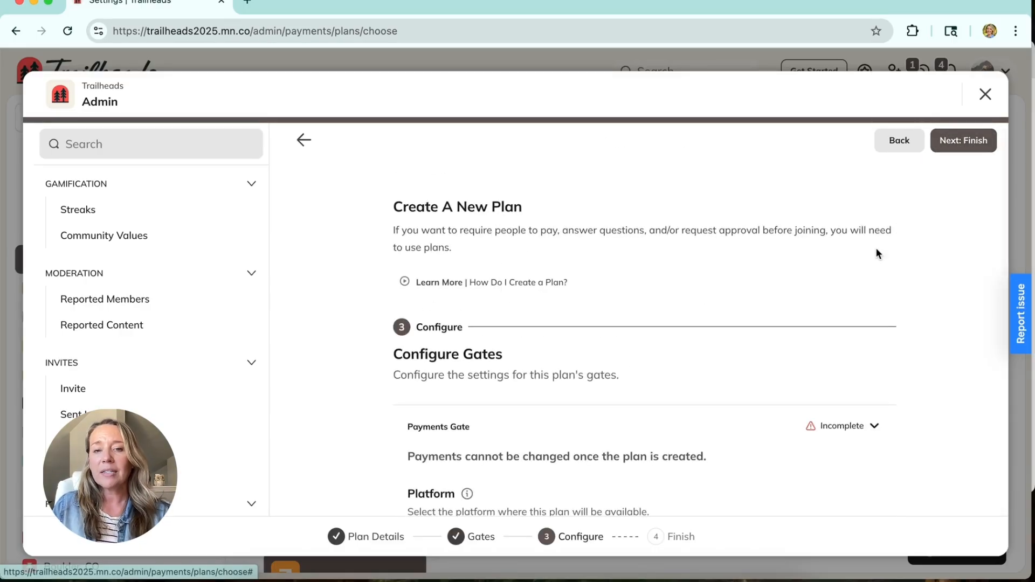
Step: Review the billing interval options offered for the Subscription pricing type
{"action": "scroll", "coordinate": [876, 248], "scroll_direction": "down", "scroll_amount": 6}
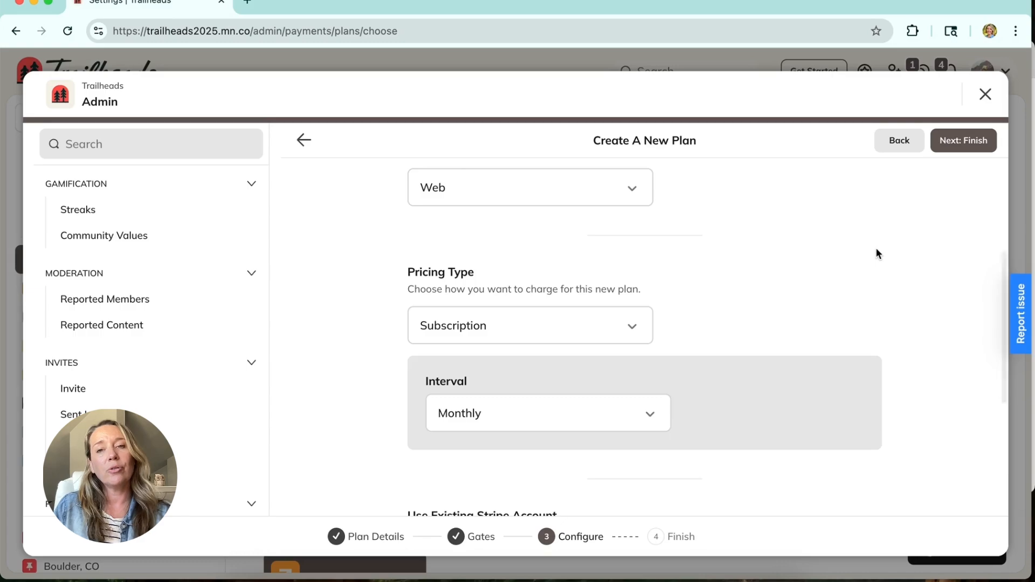
{"action": "scroll", "coordinate": [875, 247], "scroll_direction": "down", "scroll_amount": 2}
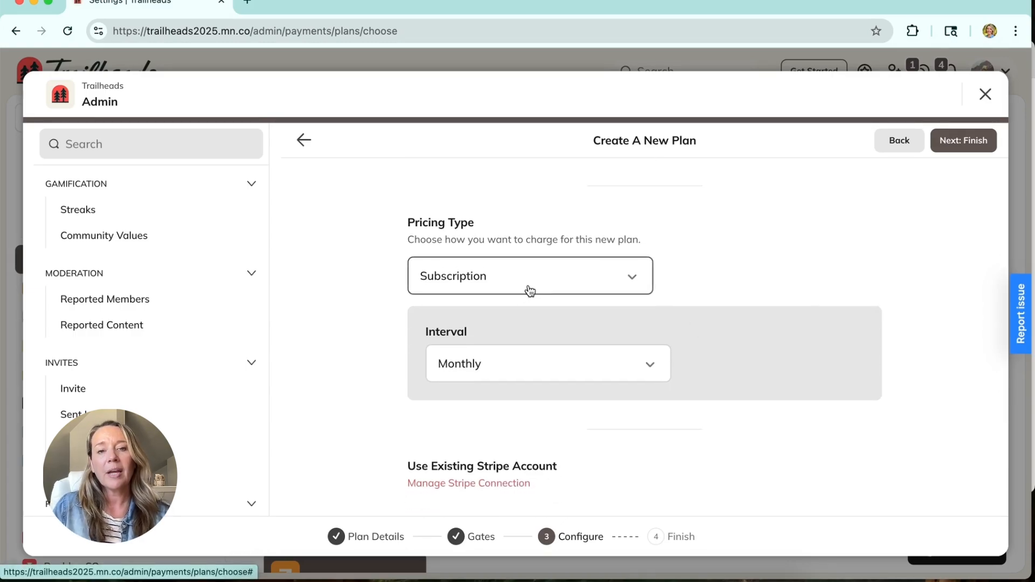
{"action": "left_click", "coordinate": [649, 374]}
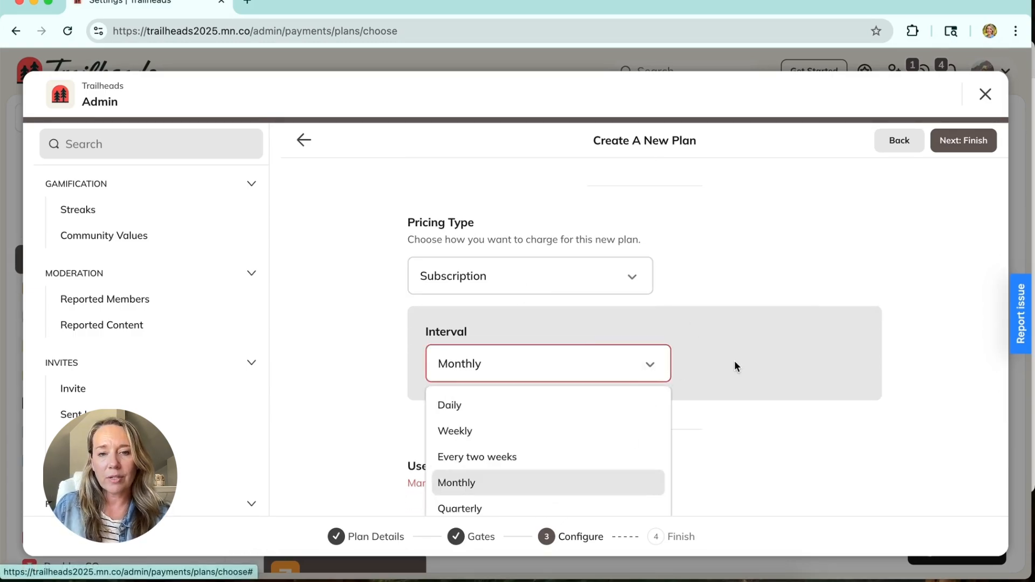
{"action": "scroll", "coordinate": [735, 361], "scroll_direction": "down", "scroll_amount": 3}
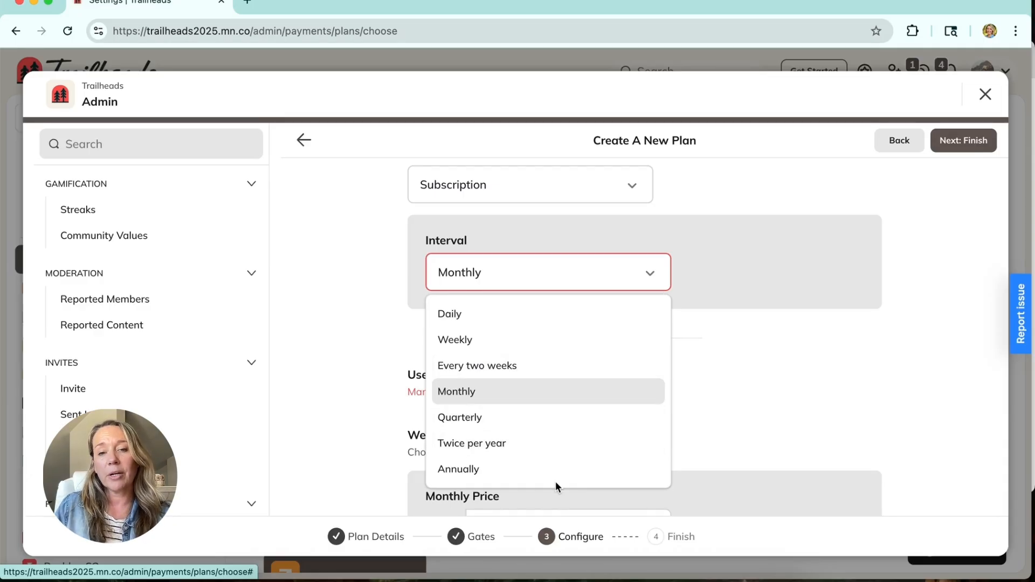
{"action": "left_click", "coordinate": [784, 355]}
Step: Change the plan's pricing type to Installments and review its interval choices
{"action": "left_click", "coordinate": [602, 194]}
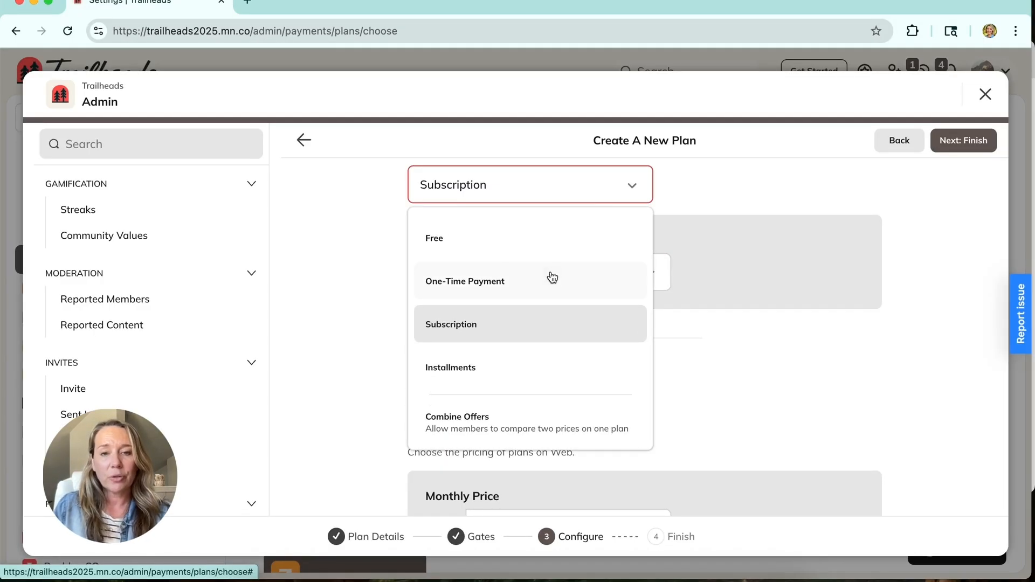
{"action": "left_click", "coordinate": [535, 377]}
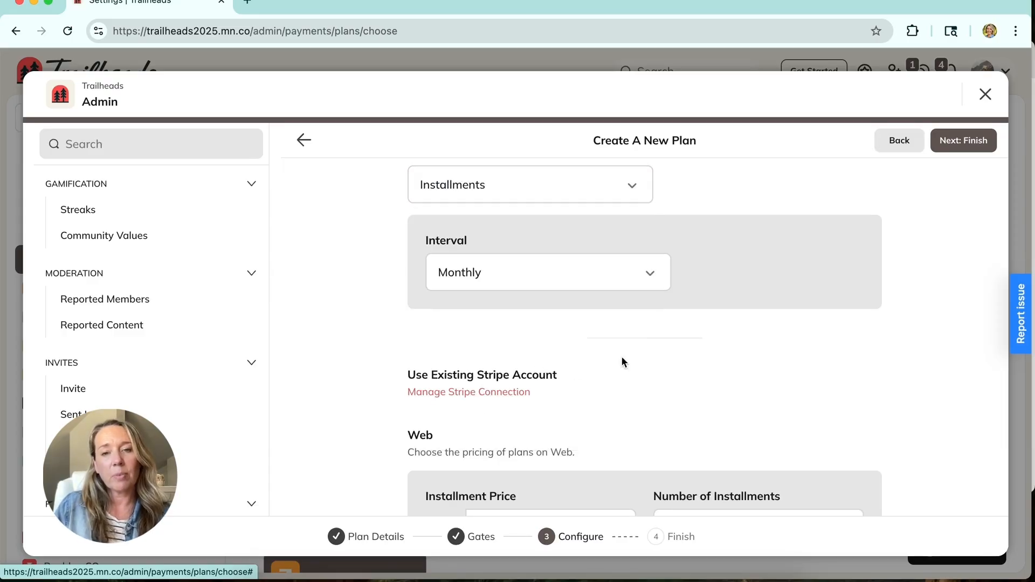
{"action": "left_click", "coordinate": [650, 276]}
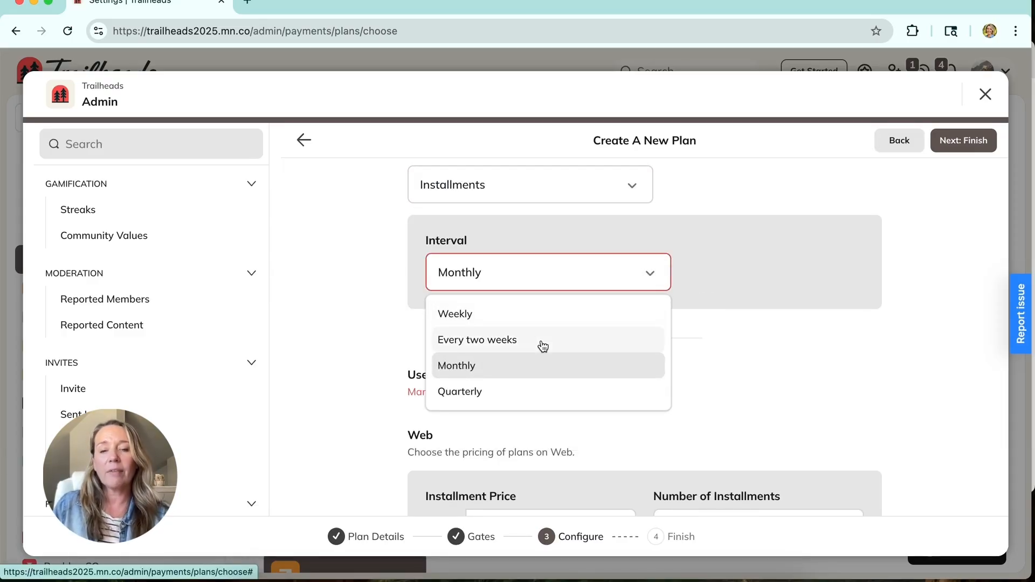
{"action": "left_click", "coordinate": [762, 376]}
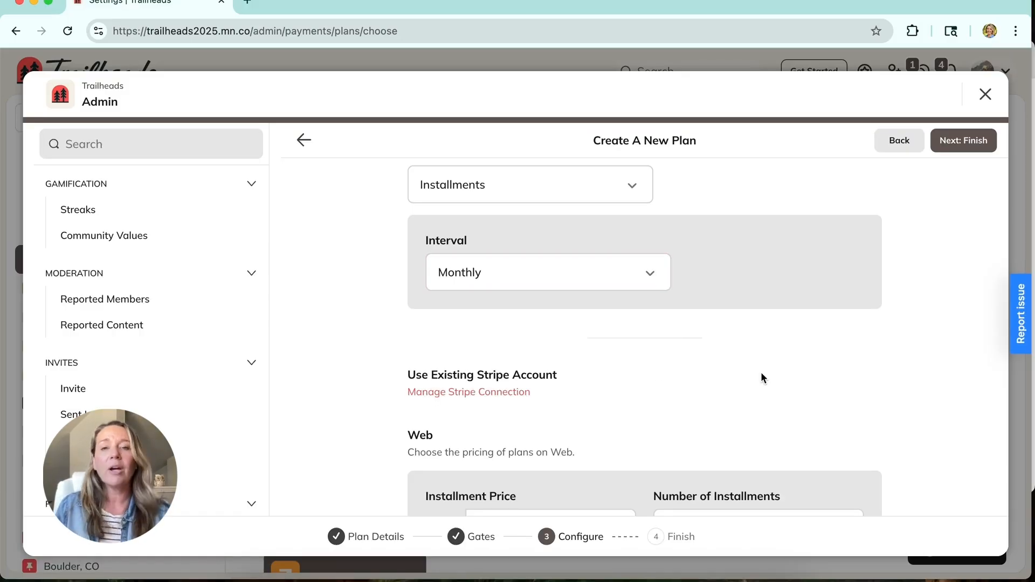
{"action": "scroll", "coordinate": [732, 336], "scroll_direction": "up", "scroll_amount": 3}
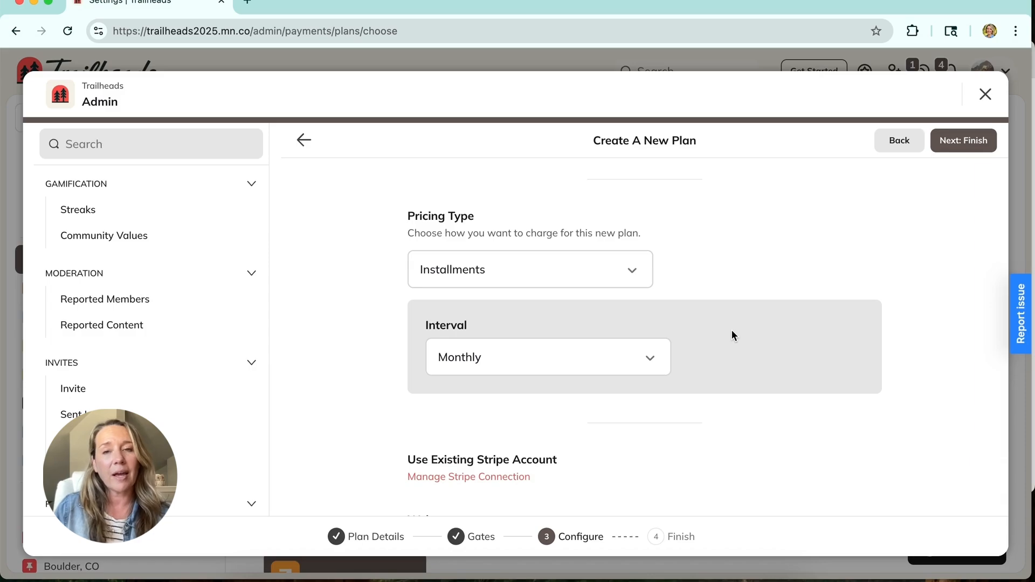
{"action": "scroll", "coordinate": [732, 334], "scroll_direction": "down", "scroll_amount": 2}
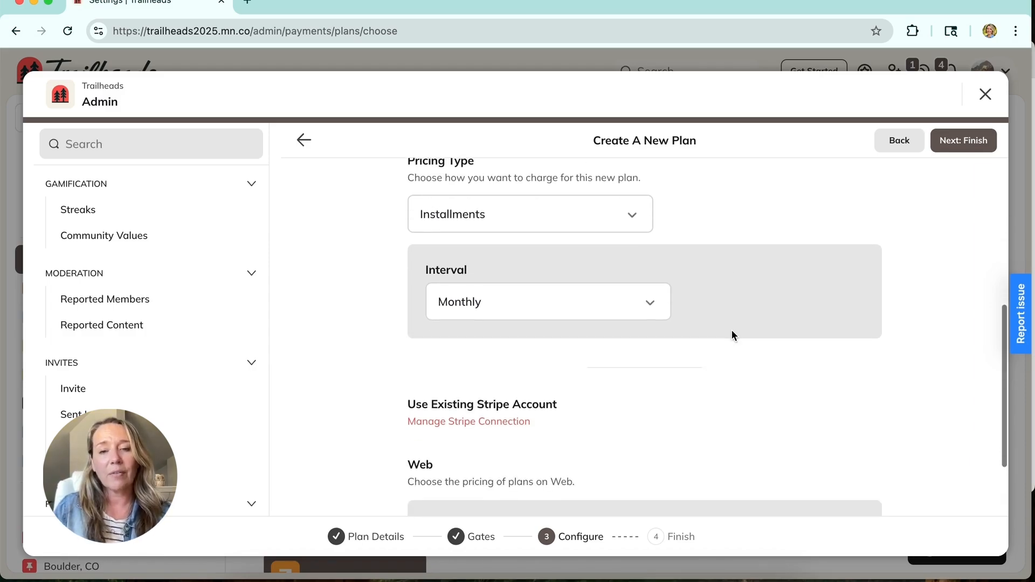
{"action": "scroll", "coordinate": [732, 335], "scroll_direction": "down", "scroll_amount": 1}
{"action": "scroll", "coordinate": [732, 335], "scroll_direction": "up", "scroll_amount": 2}
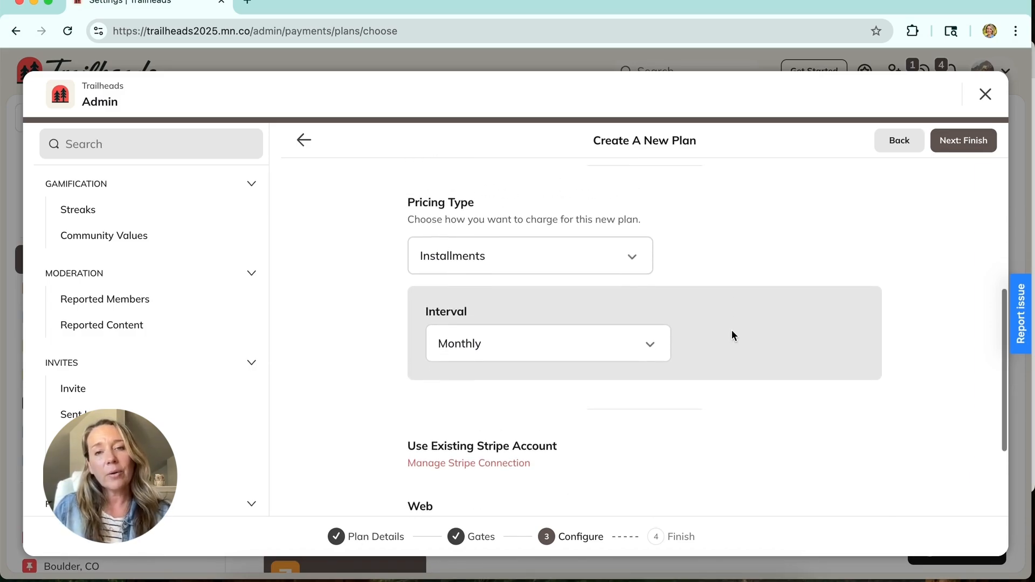
{"action": "scroll", "coordinate": [582, 279], "scroll_direction": "up", "scroll_amount": 2}
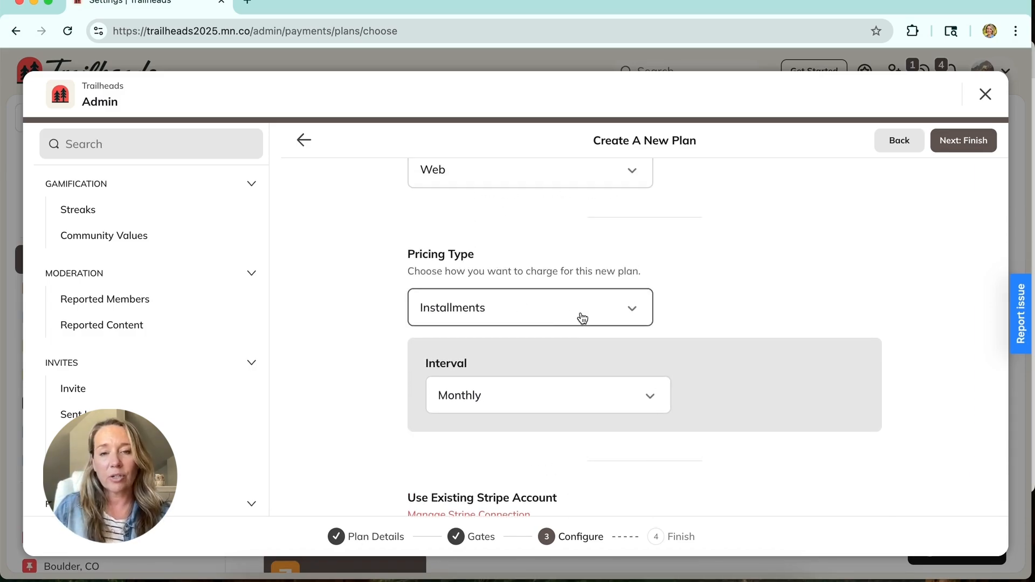
Step: Set the web installment price to 50.00 USD and the number of installments to 2
{"action": "scroll", "coordinate": [570, 377], "scroll_direction": "down", "scroll_amount": 3}
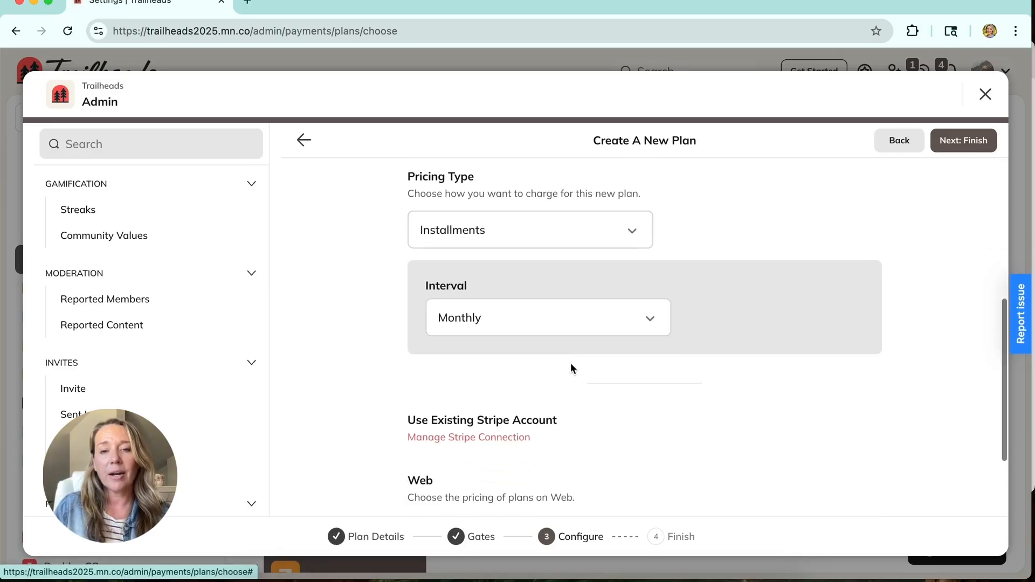
{"action": "scroll", "coordinate": [571, 363], "scroll_direction": "down", "scroll_amount": 8}
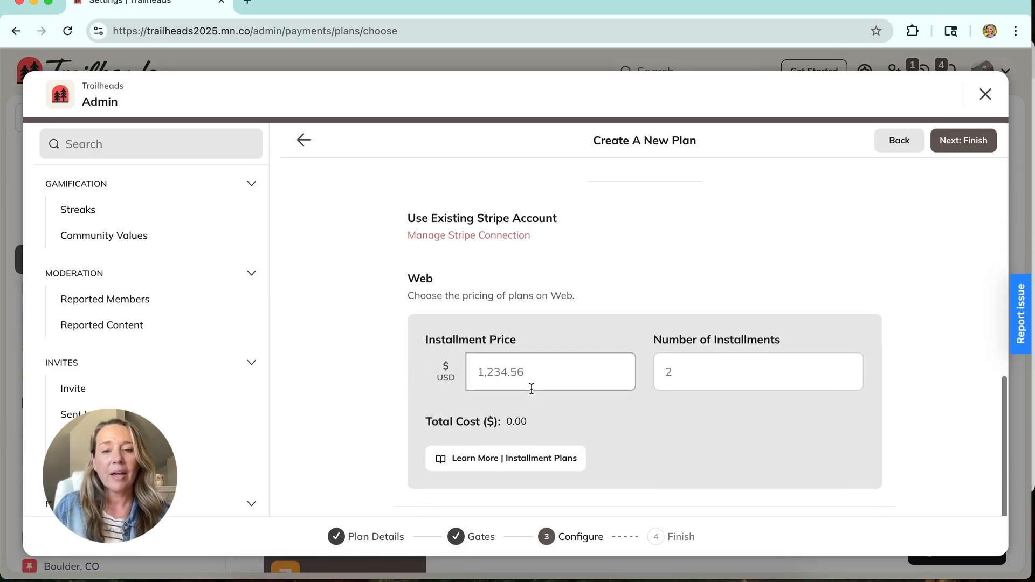
{"action": "left_click", "coordinate": [571, 362]}
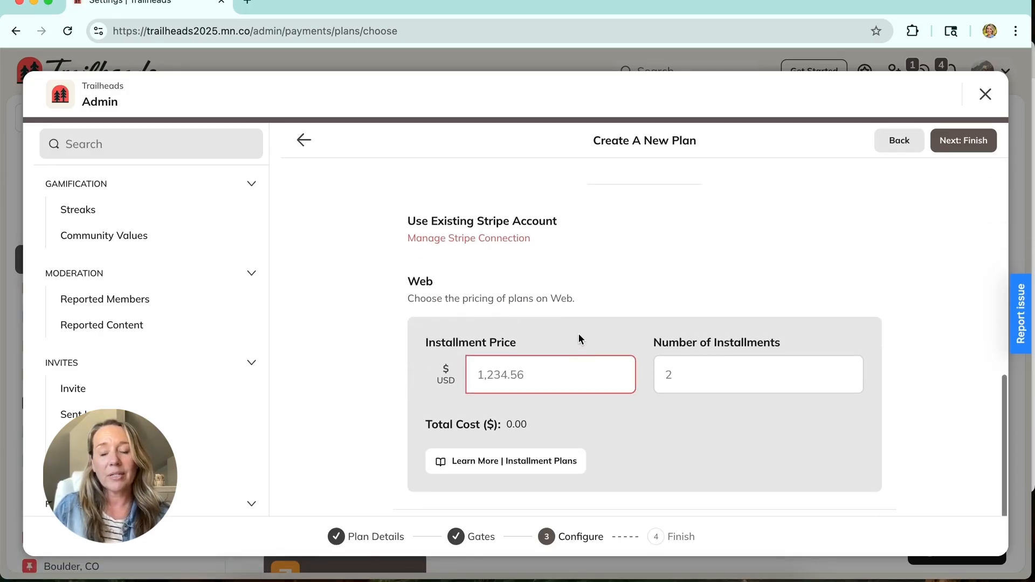
{"action": "scroll", "coordinate": [578, 333], "scroll_direction": "down", "scroll_amount": 1}
{"action": "left_click", "coordinate": [714, 362]}
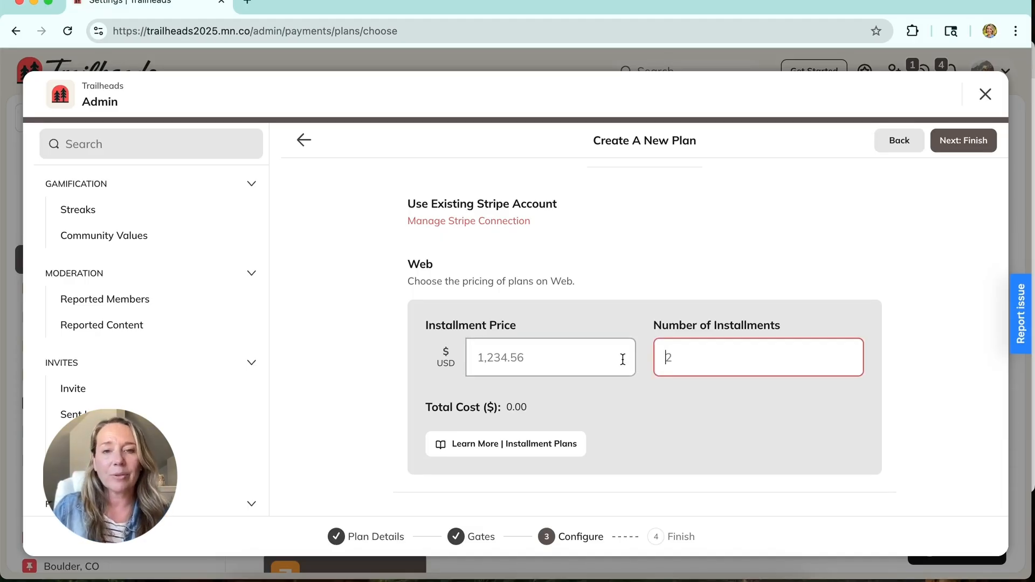
{"action": "scroll", "coordinate": [623, 360], "scroll_direction": "down", "scroll_amount": 1}
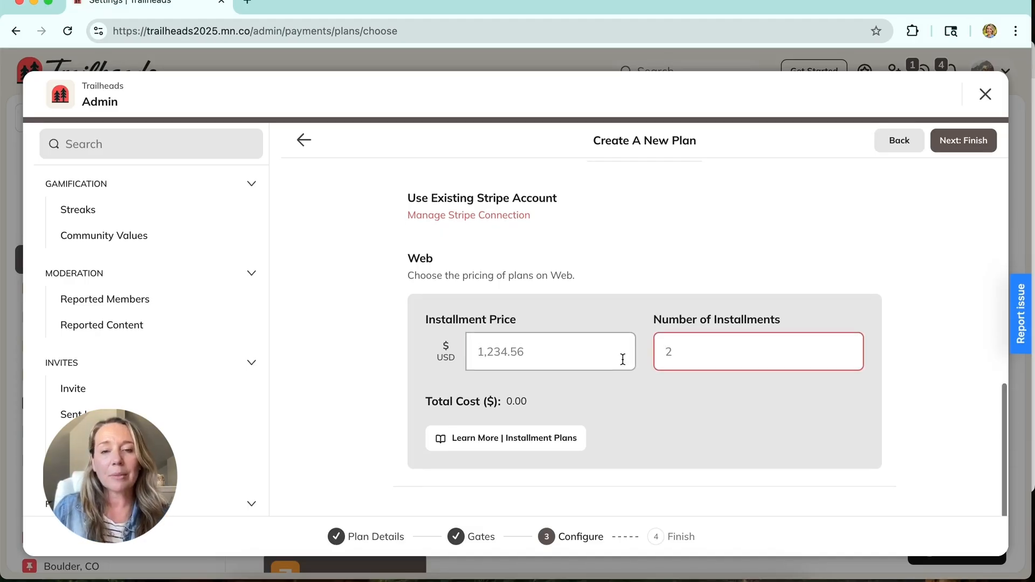
{"action": "left_click", "coordinate": [563, 358]}
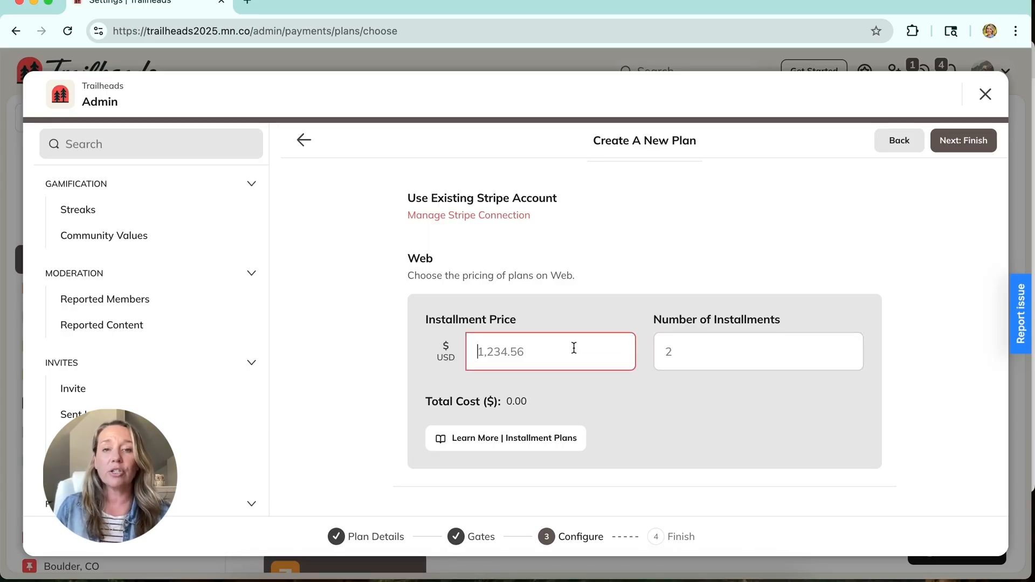
{"action": "type", "text": "50.00"}
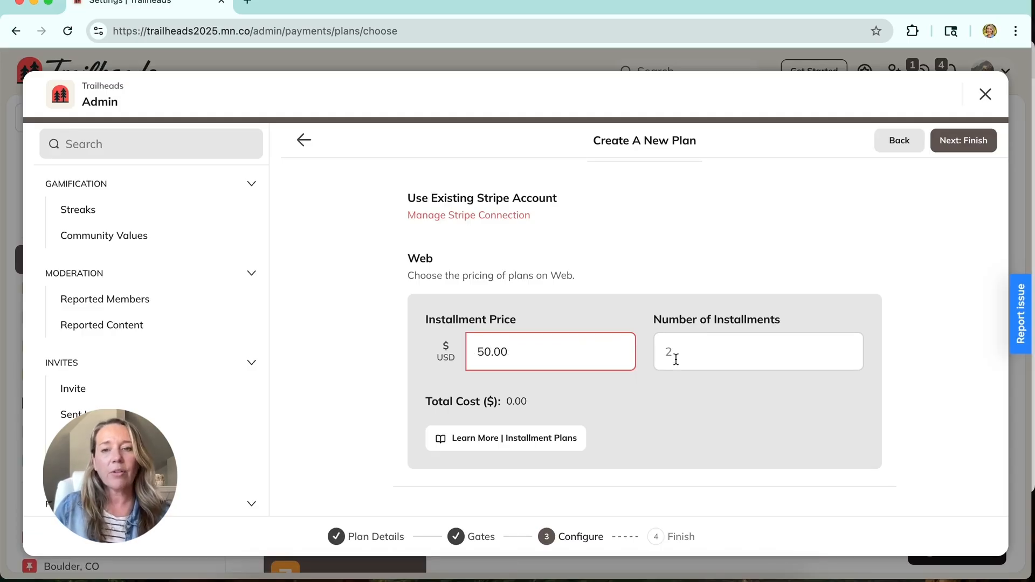
{"action": "left_click", "coordinate": [729, 363]}
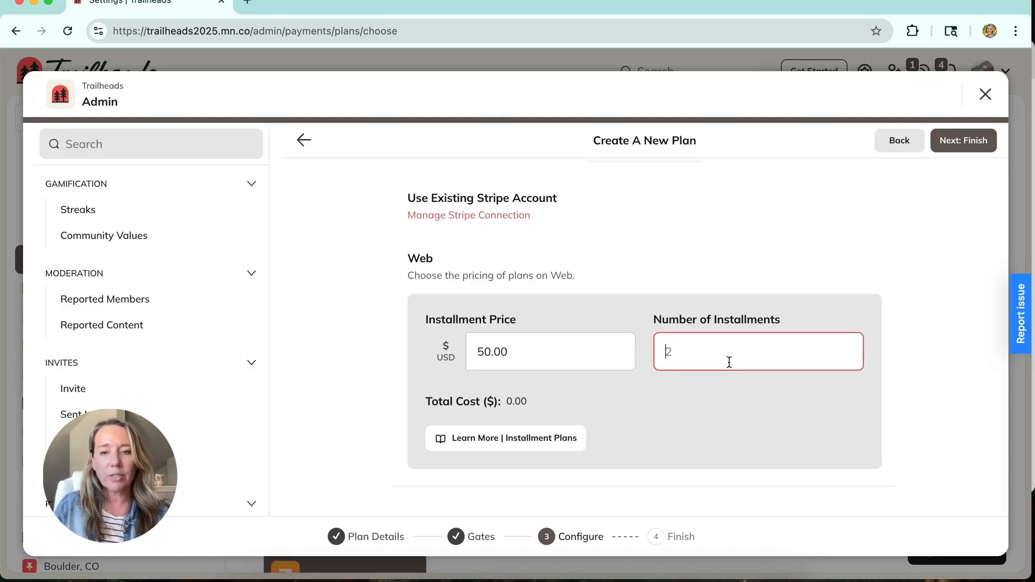
{"action": "type", "text": "2"}
{"action": "left_click", "coordinate": [732, 296]}
{"action": "scroll", "coordinate": [771, 317], "scroll_direction": "down", "scroll_amount": 1}
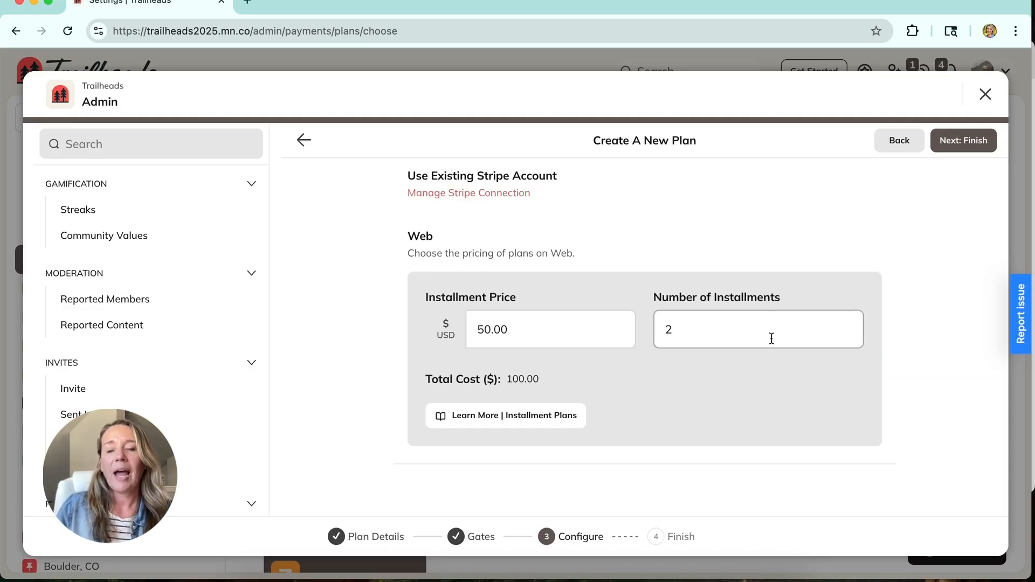
Step: Switch the plan's pricing type to Subscription and set its billing interval to Weekly
{"action": "scroll", "coordinate": [772, 335], "scroll_direction": "up", "scroll_amount": 3}
{"action": "scroll", "coordinate": [785, 293], "scroll_direction": "down", "scroll_amount": 1}
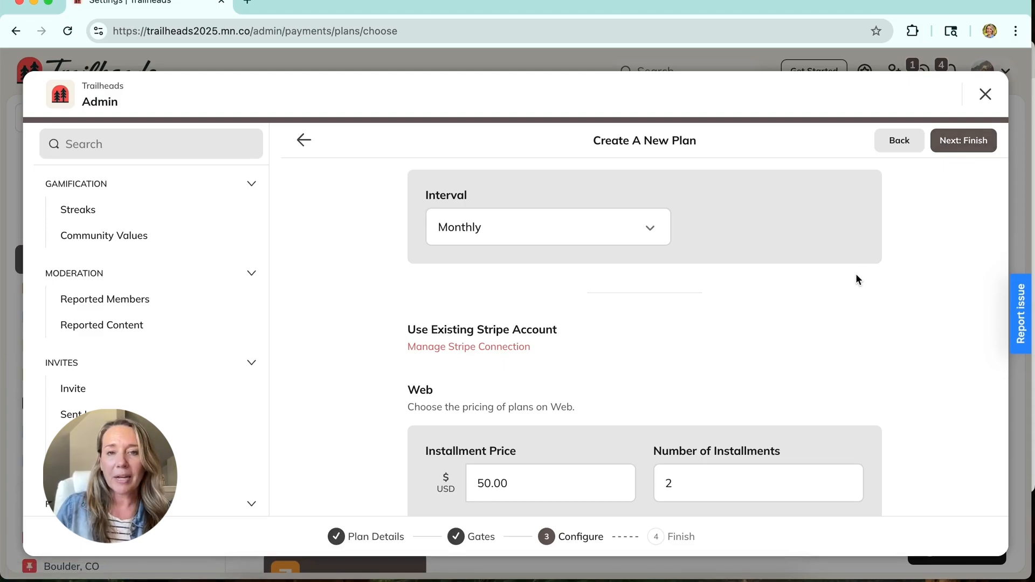
{"action": "scroll", "coordinate": [856, 273], "scroll_direction": "up", "scroll_amount": 4}
{"action": "left_click", "coordinate": [573, 274]}
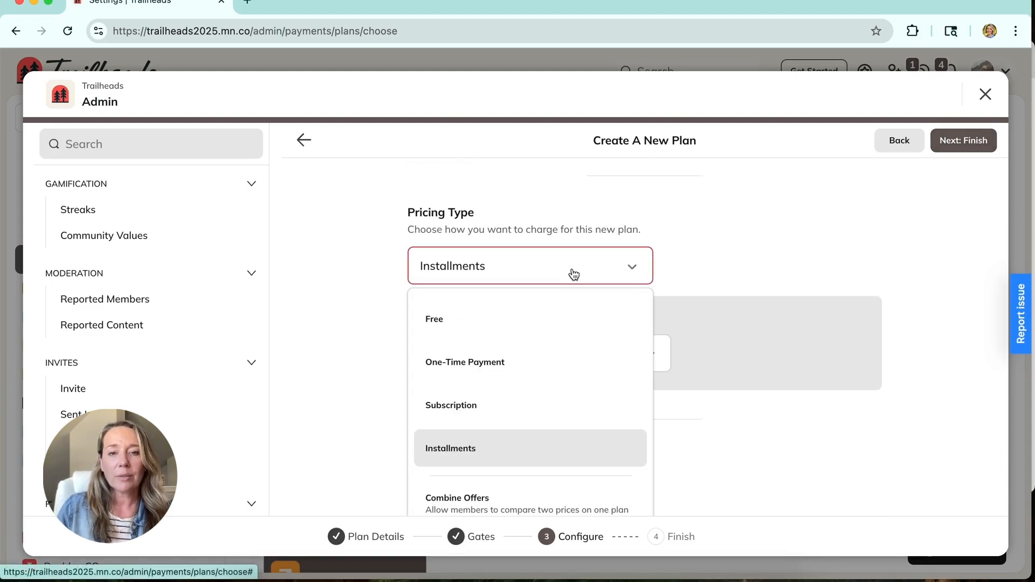
{"action": "left_click", "coordinate": [557, 411]}
{"action": "scroll", "coordinate": [785, 363], "scroll_direction": "down", "scroll_amount": 1}
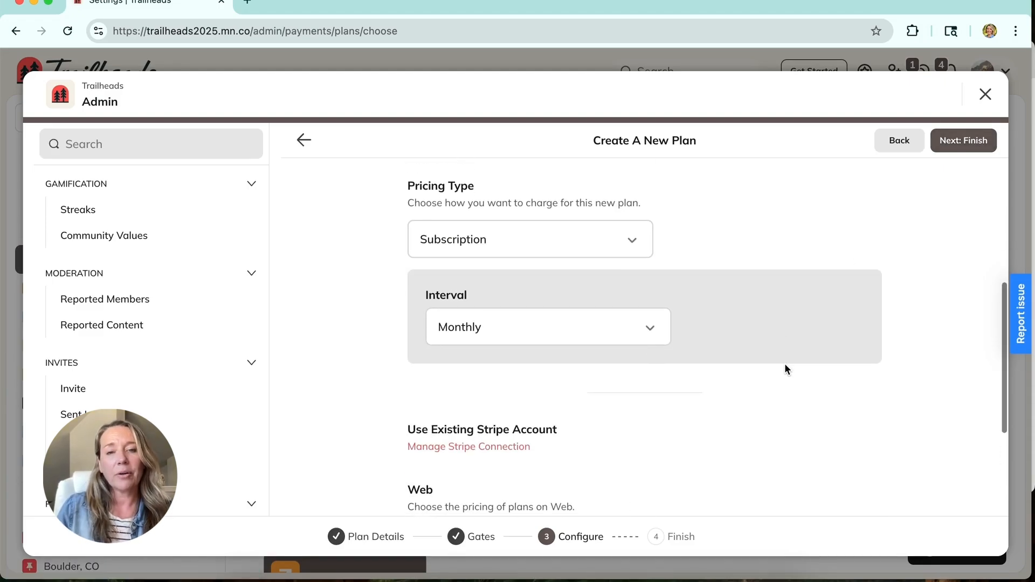
{"action": "left_click", "coordinate": [650, 328]}
{"action": "scroll", "coordinate": [648, 326], "scroll_direction": "down", "scroll_amount": 2}
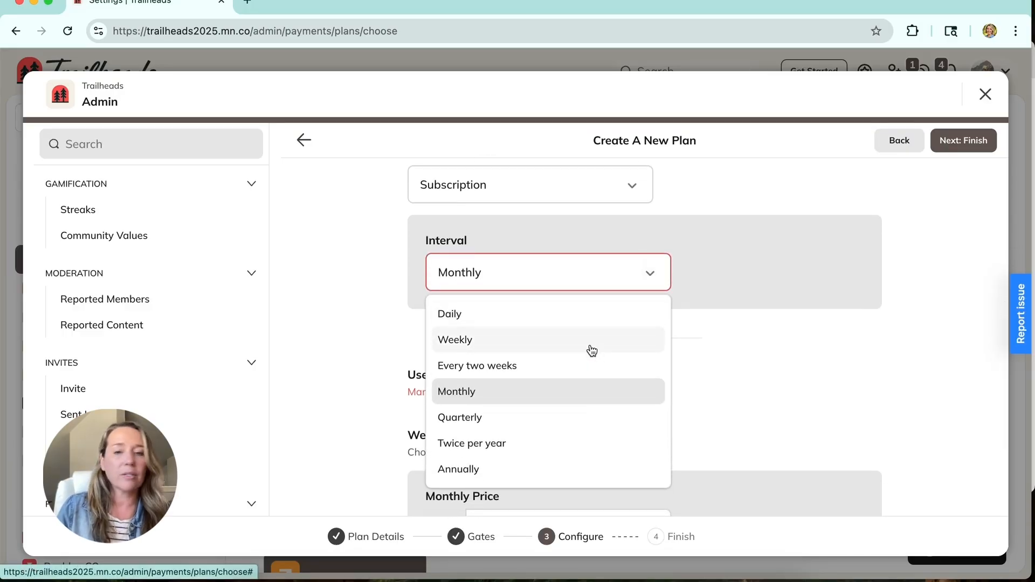
{"action": "left_click", "coordinate": [590, 345]}
Step: Set the subscription's weekly web price to 25.00 USD
{"action": "scroll", "coordinate": [684, 338], "scroll_direction": "down", "scroll_amount": 3}
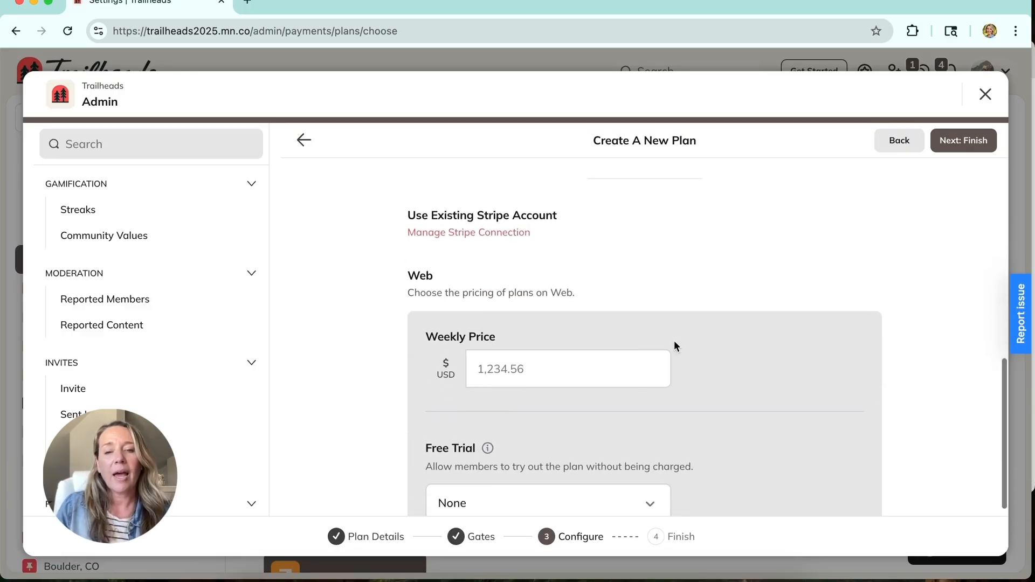
{"action": "left_click", "coordinate": [555, 377]}
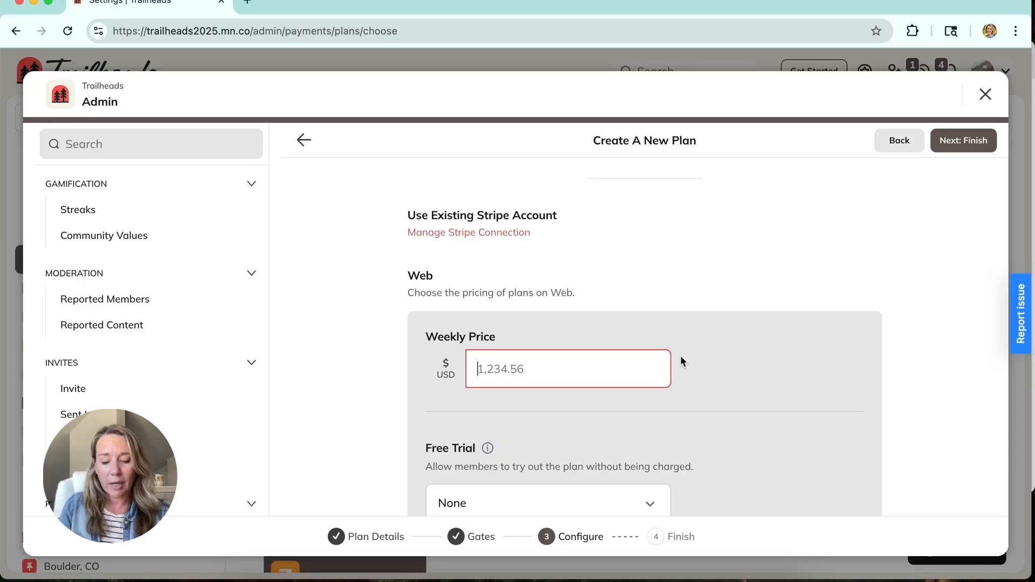
{"action": "type", "text": "25"}
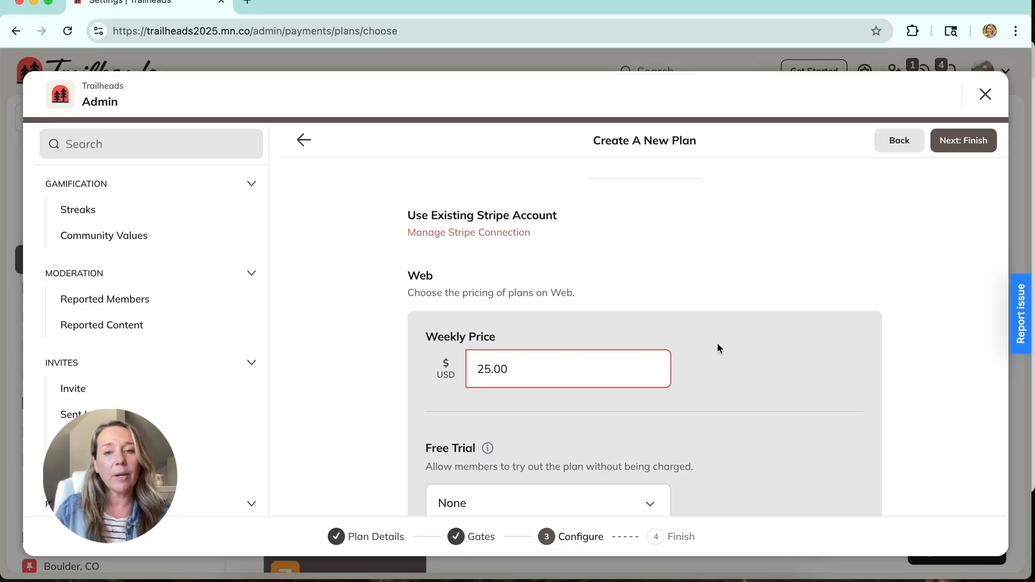
Step: Review the free trial lengths offered for the weekly subscription without choosing one
{"action": "scroll", "coordinate": [717, 345], "scroll_direction": "down", "scroll_amount": 3}
{"action": "left_click", "coordinate": [618, 397]}
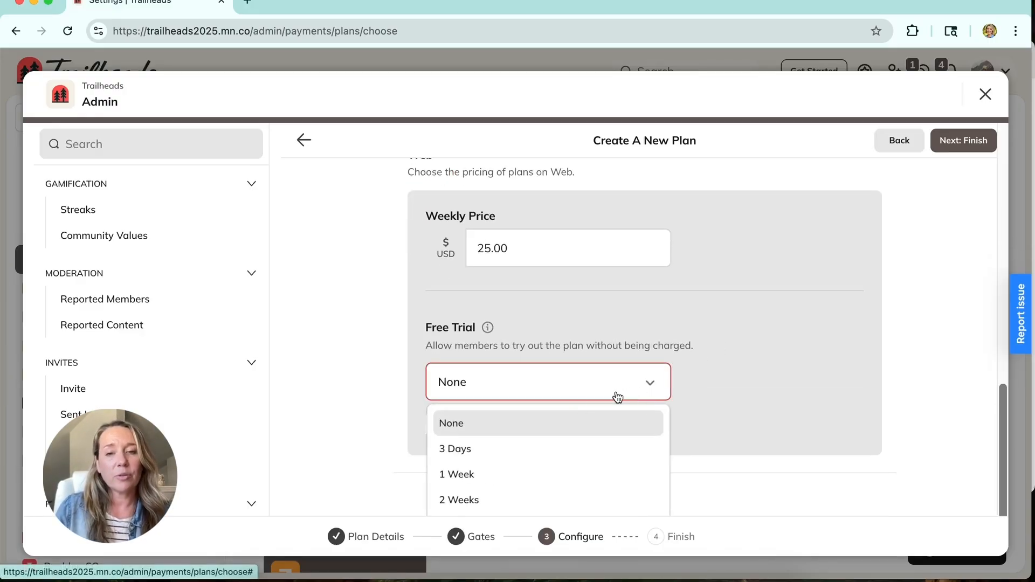
{"action": "left_click", "coordinate": [743, 345]}
Step: Switch the plan's pricing type to Combine Offers with the Custom Subscription Intervals combination
{"action": "scroll", "coordinate": [743, 345], "scroll_direction": "up", "scroll_amount": 3}
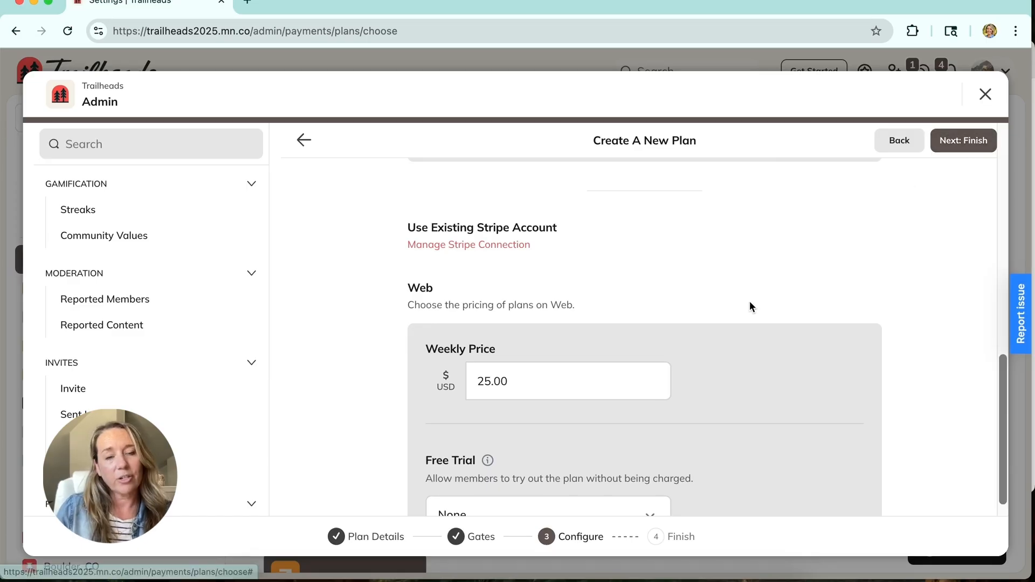
{"action": "scroll", "coordinate": [750, 302], "scroll_direction": "up", "scroll_amount": 1}
{"action": "scroll", "coordinate": [750, 306], "scroll_direction": "up", "scroll_amount": 3}
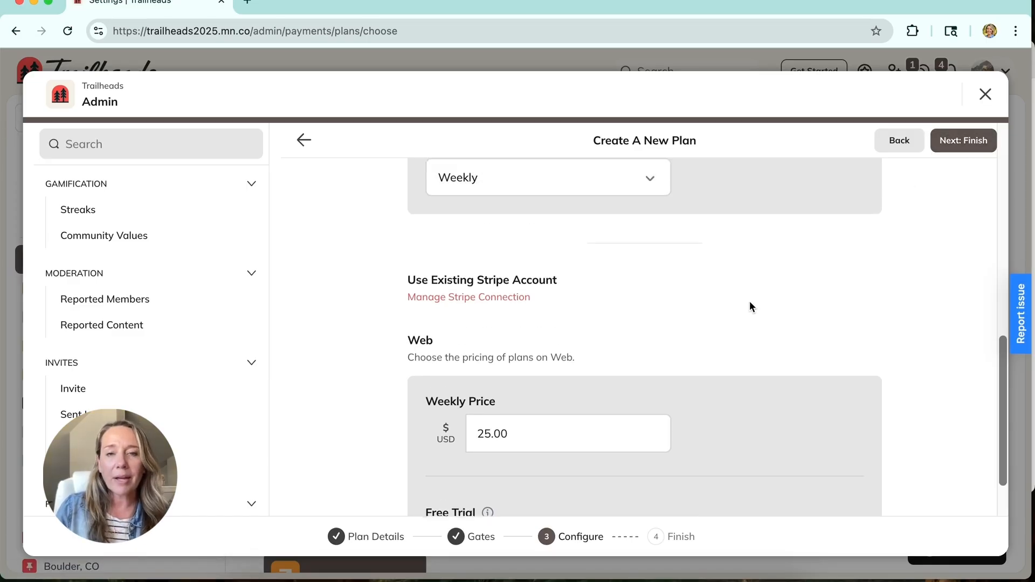
{"action": "left_click", "coordinate": [639, 248]}
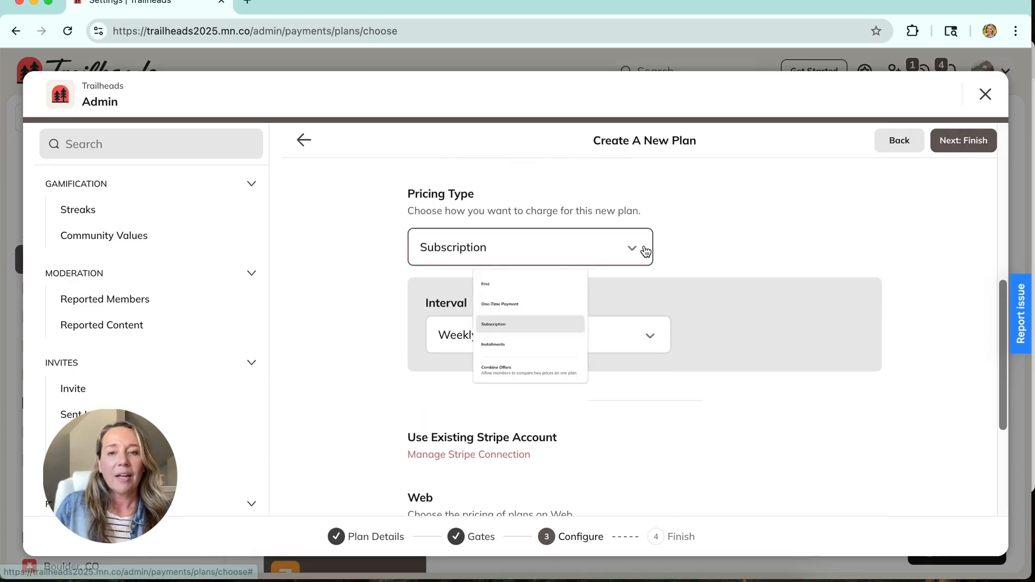
{"action": "scroll", "coordinate": [555, 300], "scroll_direction": "down", "scroll_amount": 3}
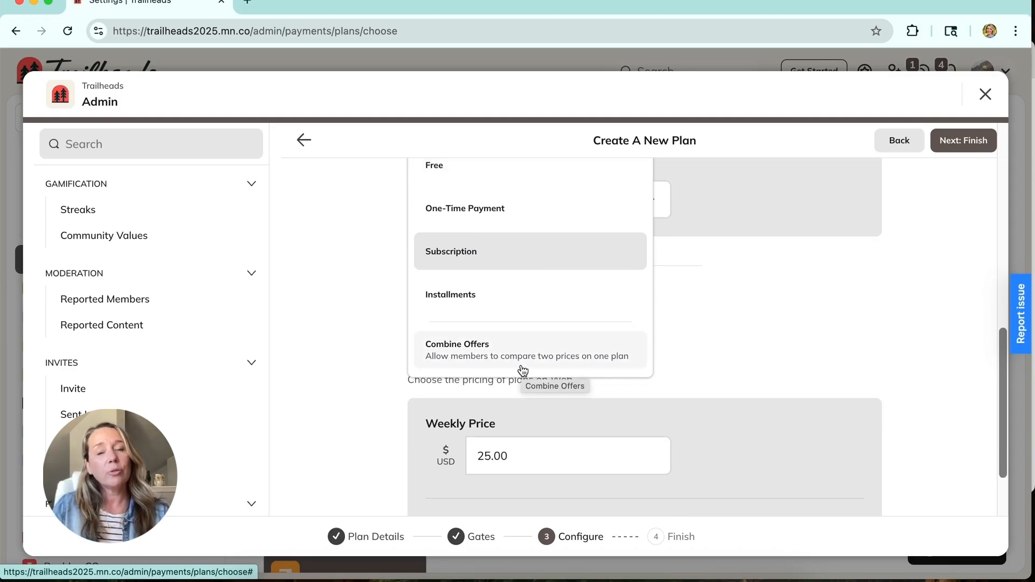
{"action": "left_click", "coordinate": [490, 357]}
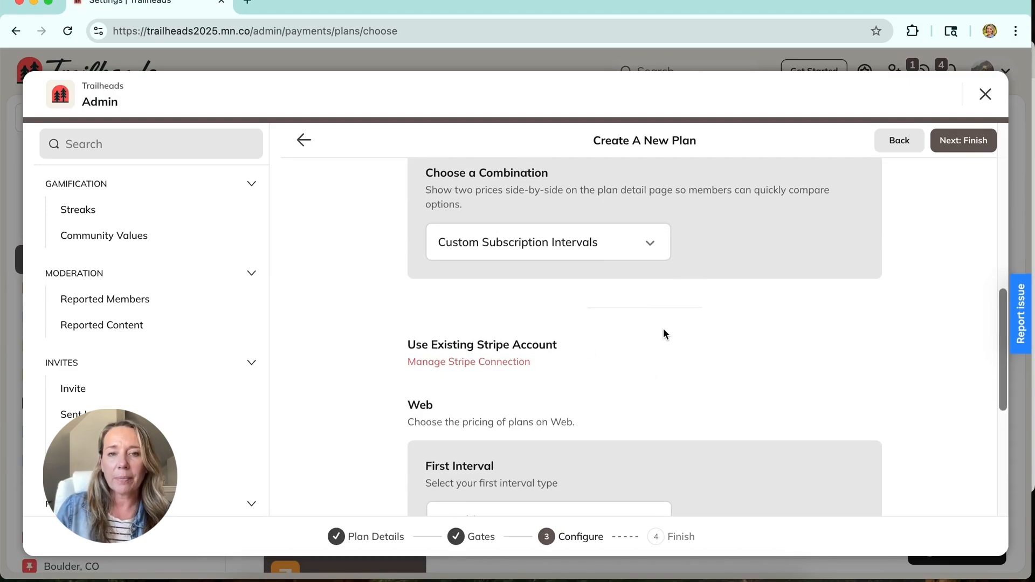
{"action": "left_click", "coordinate": [599, 251]}
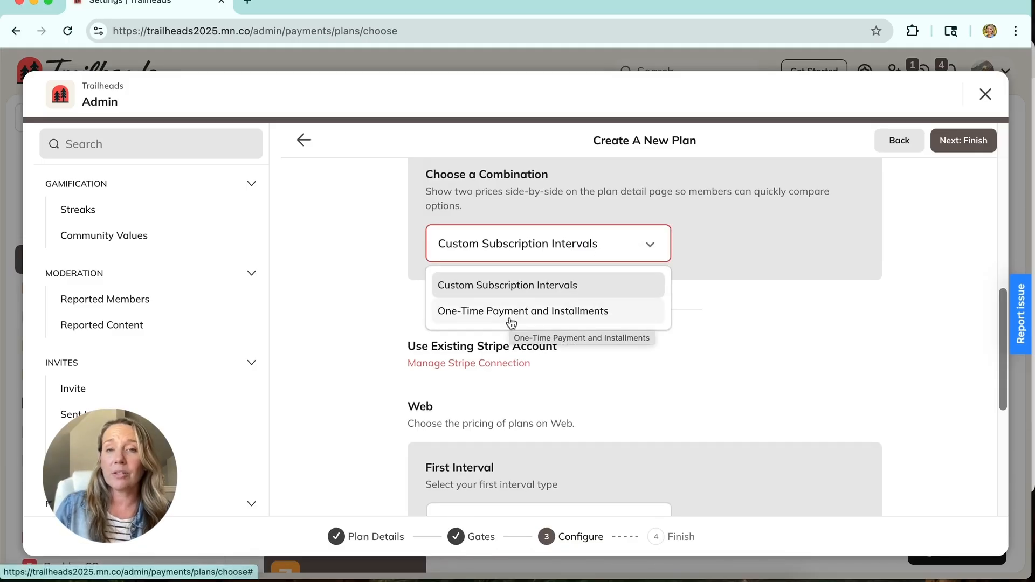
{"action": "left_click", "coordinate": [508, 286]}
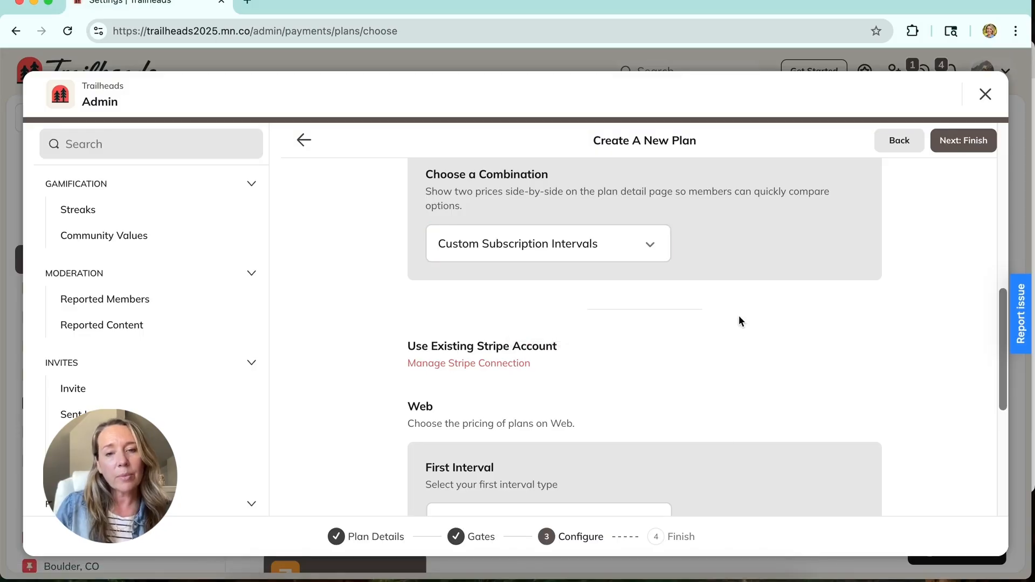
Step: Price the Monthly first interval of the combined offer at 100.00 USD
{"action": "scroll", "coordinate": [740, 317], "scroll_direction": "down", "scroll_amount": 5}
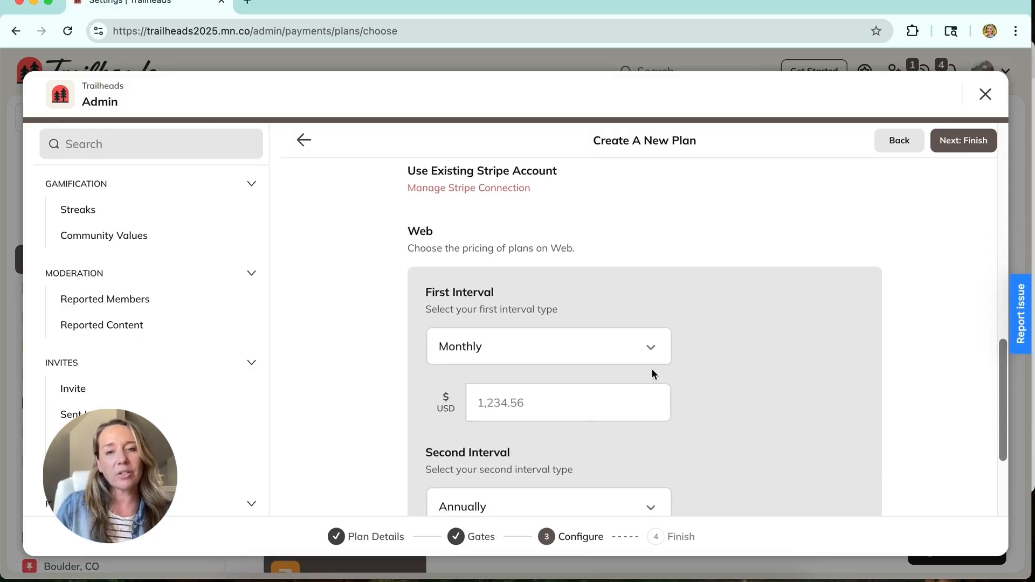
{"action": "scroll", "coordinate": [597, 391], "scroll_direction": "down", "scroll_amount": 1}
{"action": "left_click", "coordinate": [588, 378]}
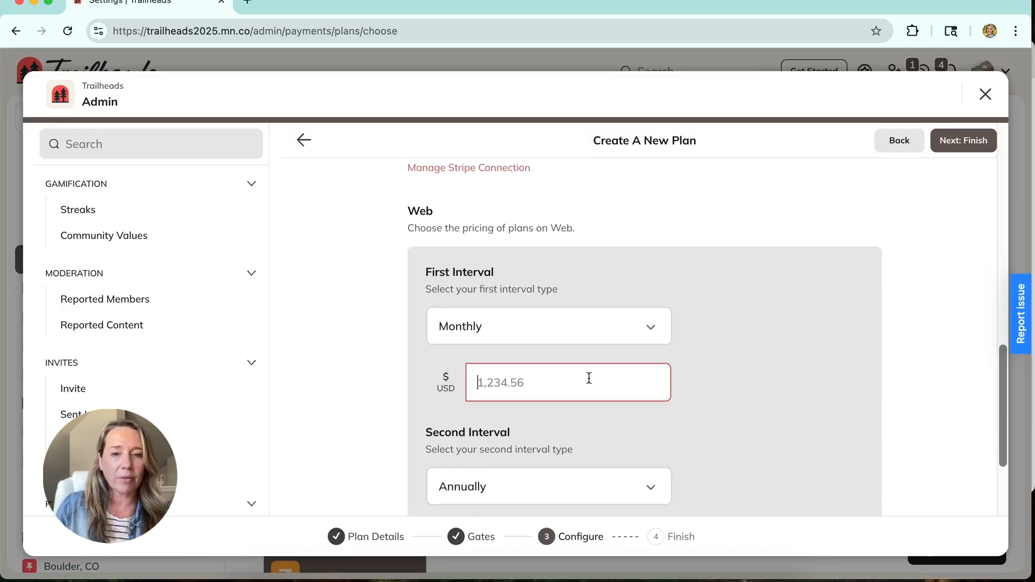
{"action": "type", "text": "100.00"}
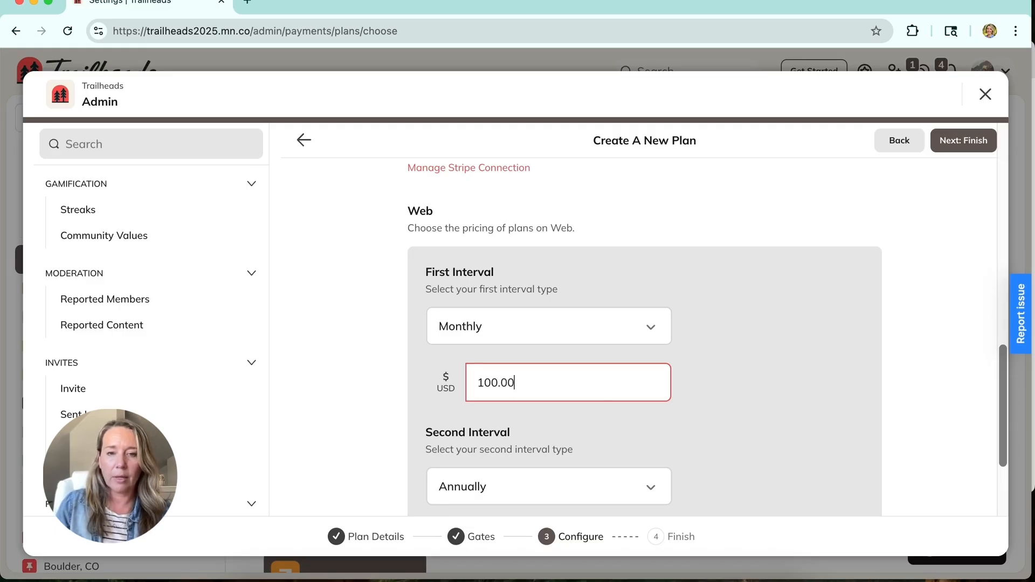
Step: Set the combined offer's second interval to Weekly with a price of 25.00 USD
{"action": "scroll", "coordinate": [610, 377], "scroll_direction": "down", "scroll_amount": 4}
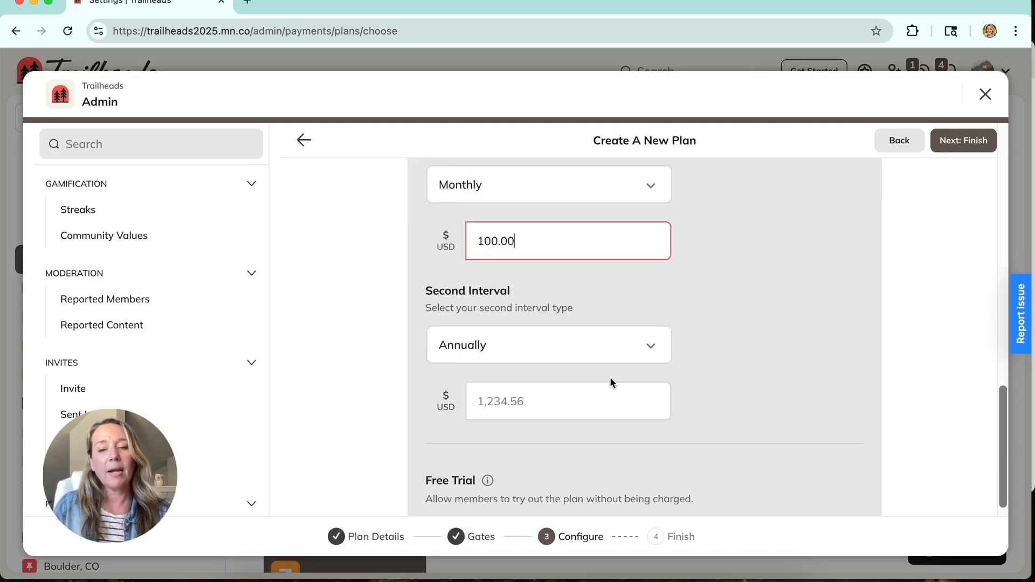
{"action": "left_click", "coordinate": [624, 346]}
{"action": "left_click", "coordinate": [566, 415]}
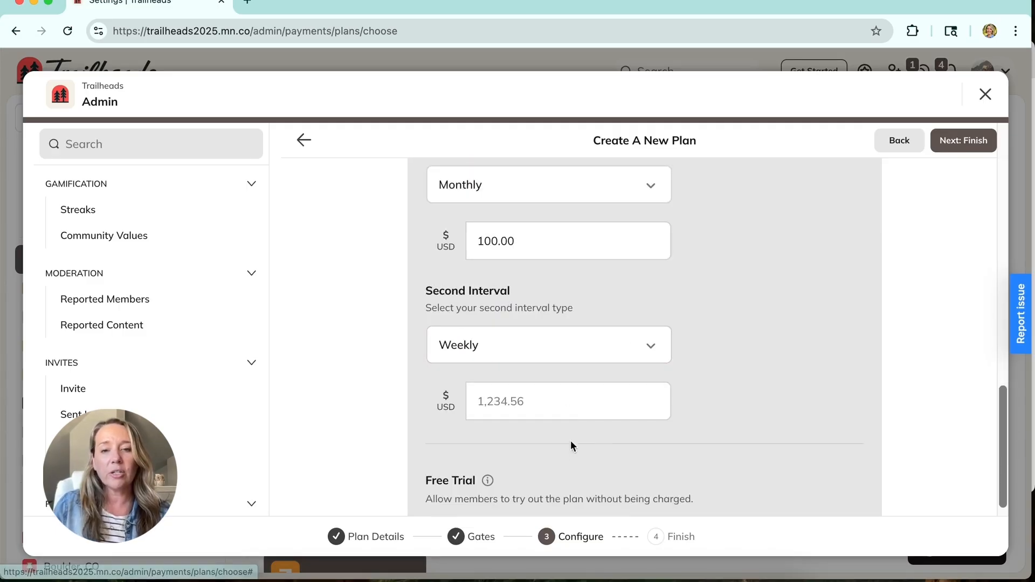
{"action": "left_click", "coordinate": [569, 407]}
{"action": "type", "text": "25.00"}
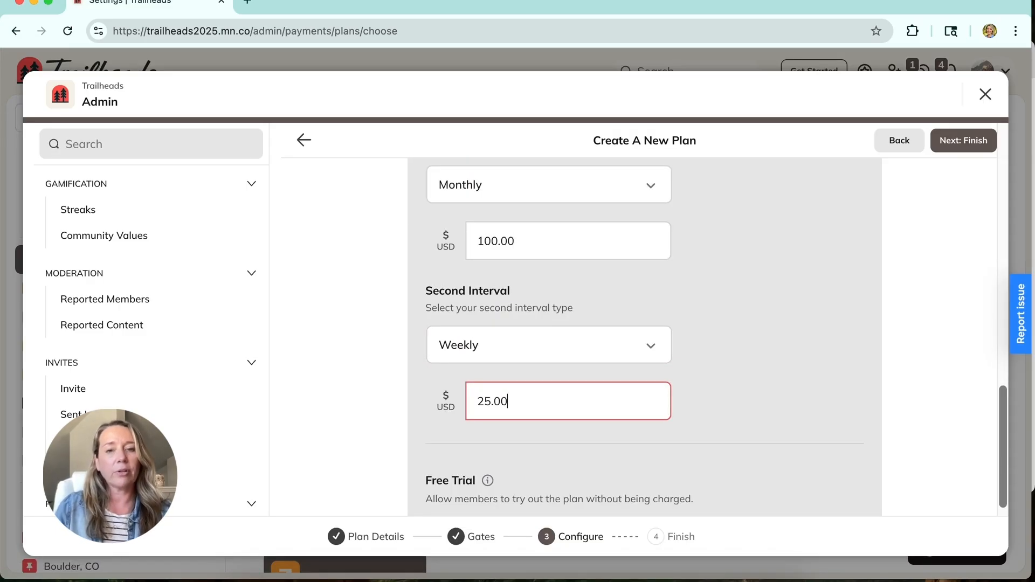
Step: Change the offer combination to One-Time Payment and Installments
{"action": "scroll", "coordinate": [661, 384], "scroll_direction": "up", "scroll_amount": 3}
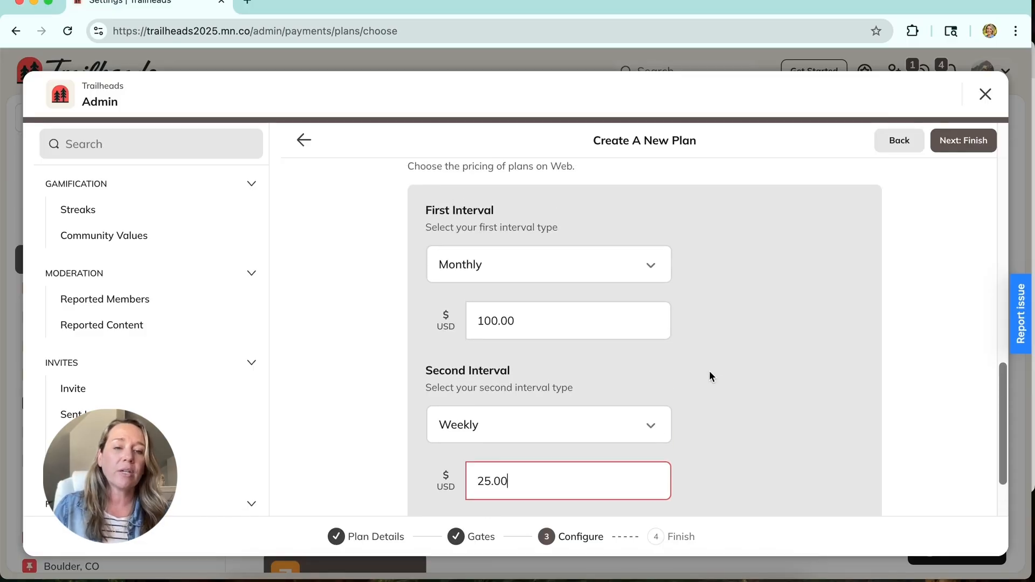
{"action": "scroll", "coordinate": [710, 372], "scroll_direction": "up", "scroll_amount": 1}
{"action": "scroll", "coordinate": [710, 372], "scroll_direction": "down", "scroll_amount": 1}
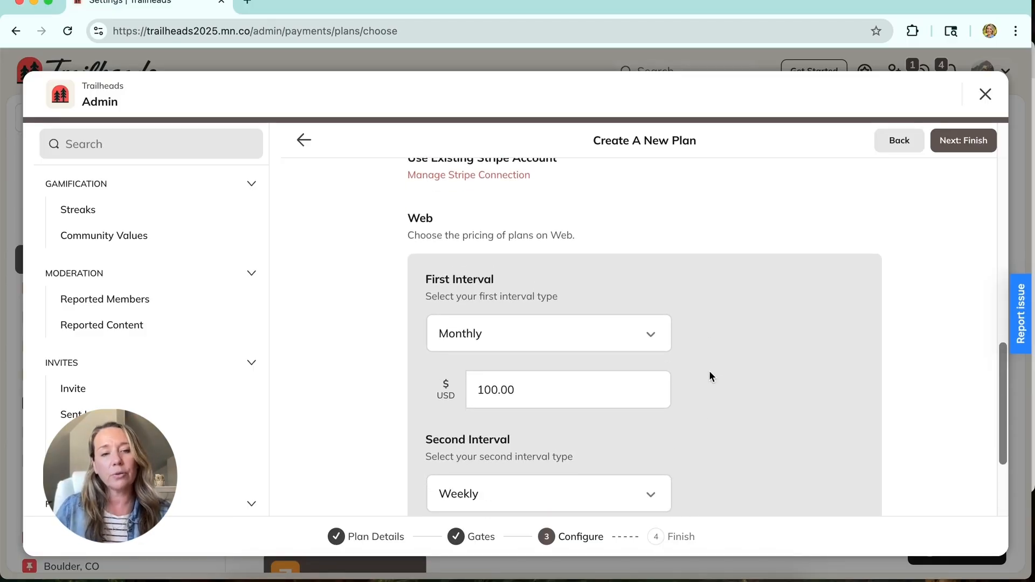
{"action": "scroll", "coordinate": [700, 361], "scroll_direction": "up", "scroll_amount": 4}
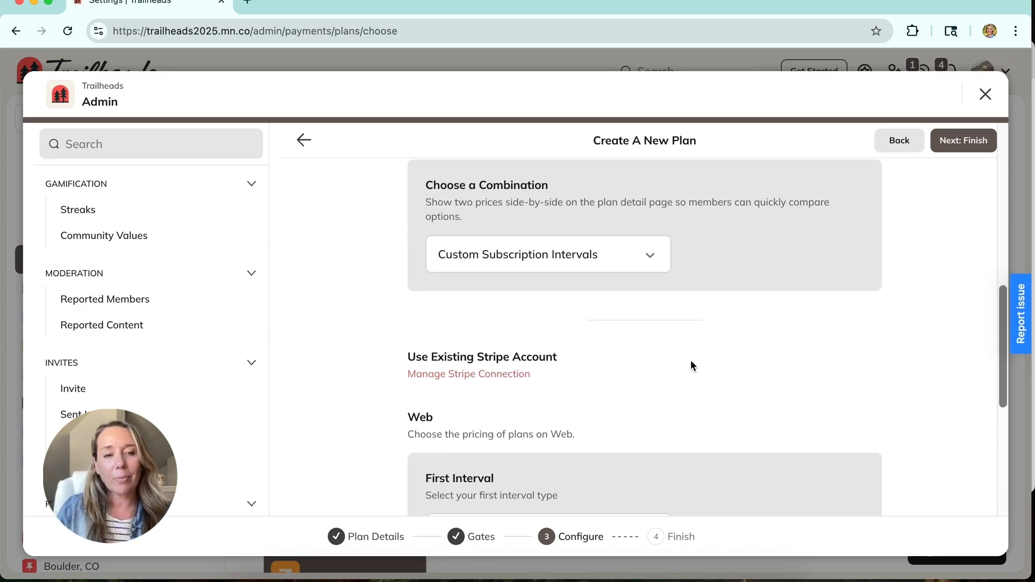
{"action": "scroll", "coordinate": [690, 361], "scroll_direction": "up", "scroll_amount": 1}
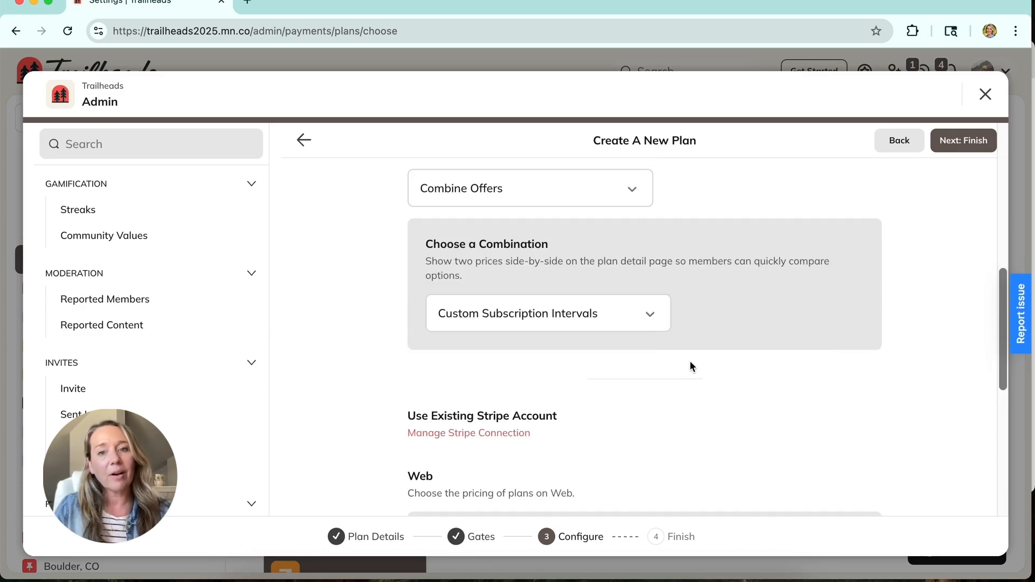
{"action": "left_click", "coordinate": [646, 326]}
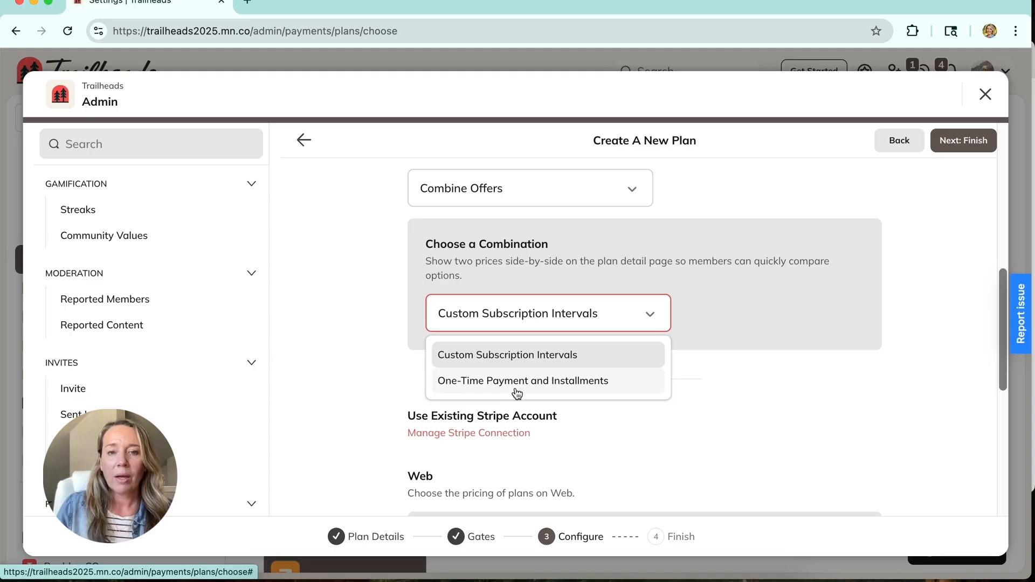
{"action": "left_click", "coordinate": [517, 392]}
Step: Set the one-time web price of the combined offer to 100.00 USD
{"action": "scroll", "coordinate": [700, 376], "scroll_direction": "down", "scroll_amount": 1}
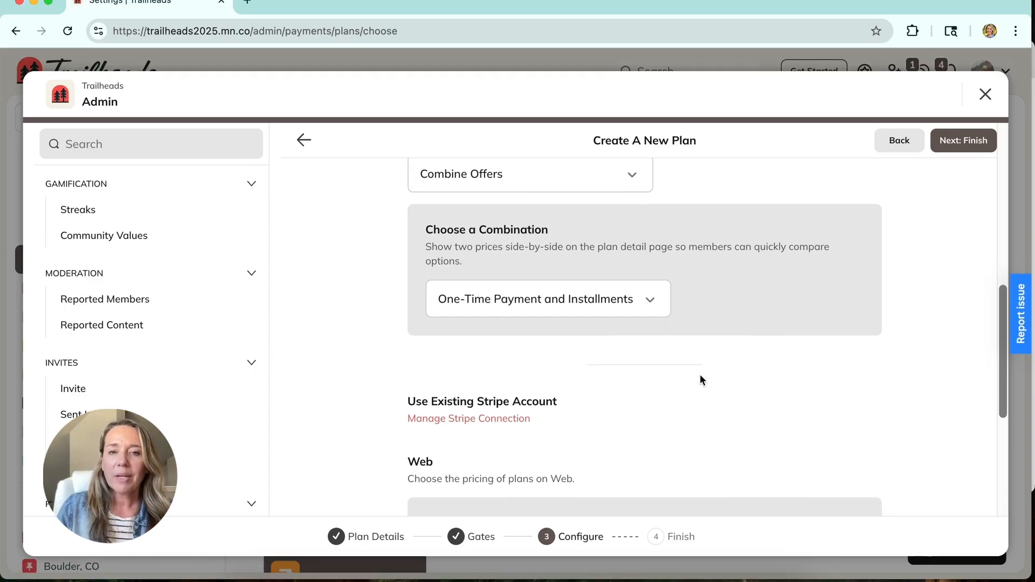
{"action": "scroll", "coordinate": [701, 379], "scroll_direction": "down", "scroll_amount": 5}
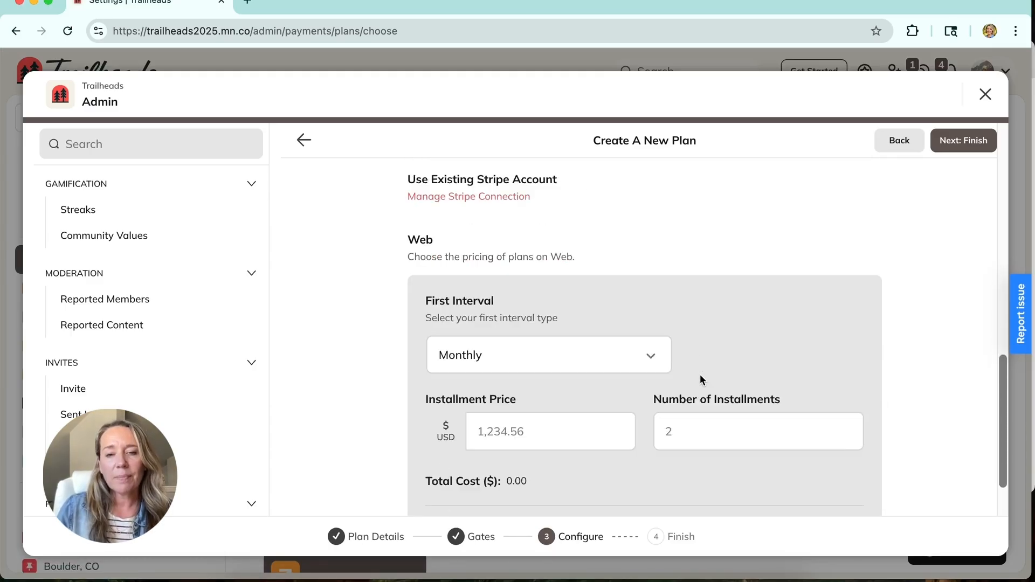
{"action": "scroll", "coordinate": [700, 374], "scroll_direction": "down", "scroll_amount": 1}
{"action": "left_click", "coordinate": [518, 426]}
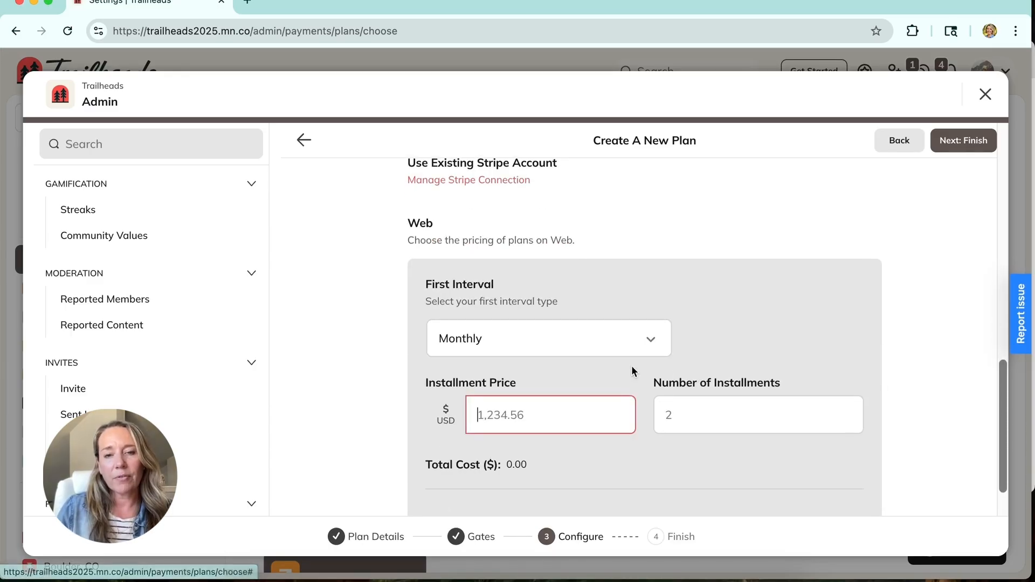
{"action": "scroll", "coordinate": [632, 365], "scroll_direction": "down", "scroll_amount": 1}
{"action": "scroll", "coordinate": [552, 436], "scroll_direction": "down", "scroll_amount": 1}
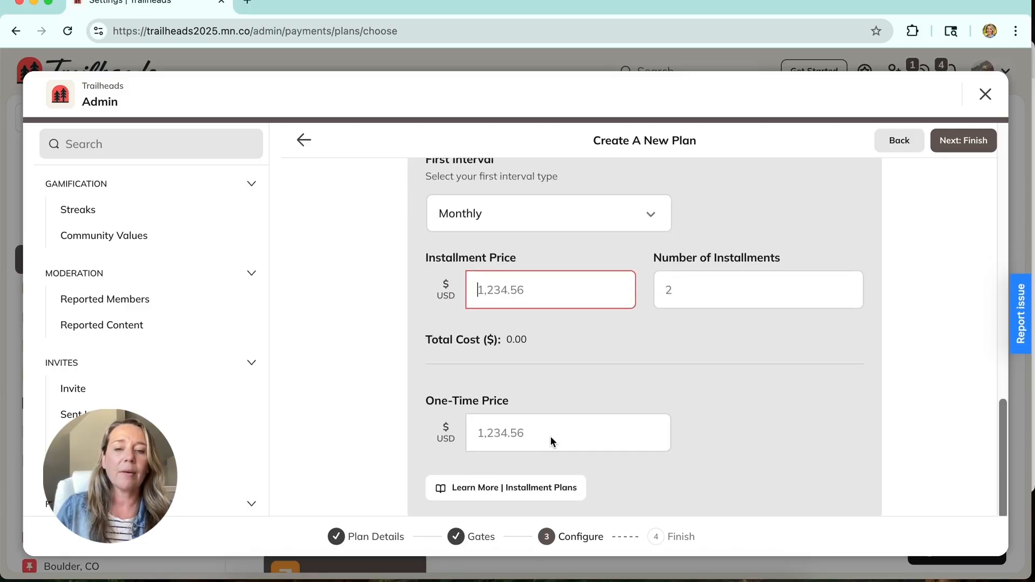
{"action": "left_click", "coordinate": [551, 435]}
{"action": "scroll", "coordinate": [703, 419], "scroll_direction": "up", "scroll_amount": 1}
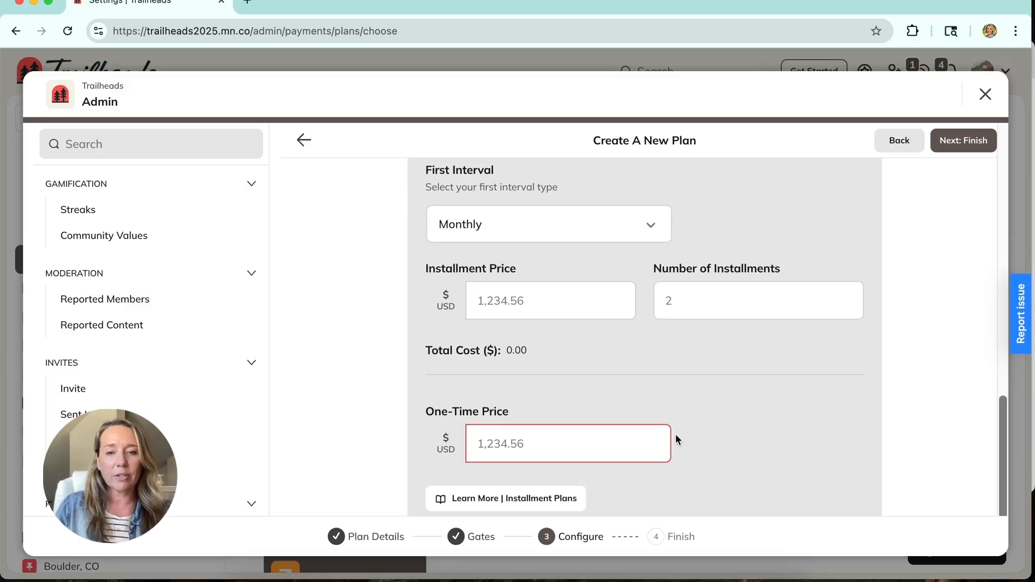
{"action": "type", "text": "100"}
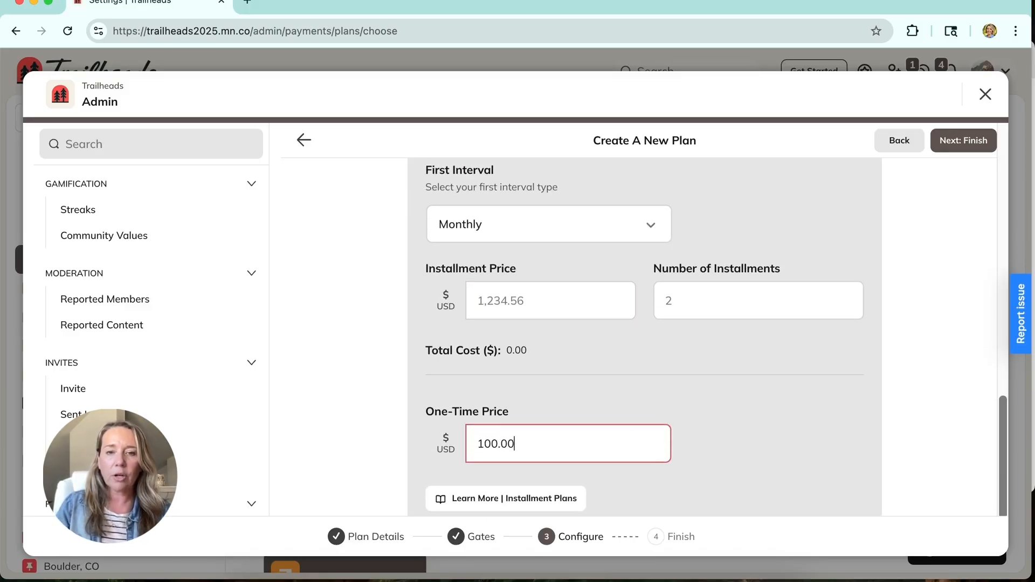
Step: Set the installment interval of the combined offer to Weekly
{"action": "left_click", "coordinate": [550, 236]}
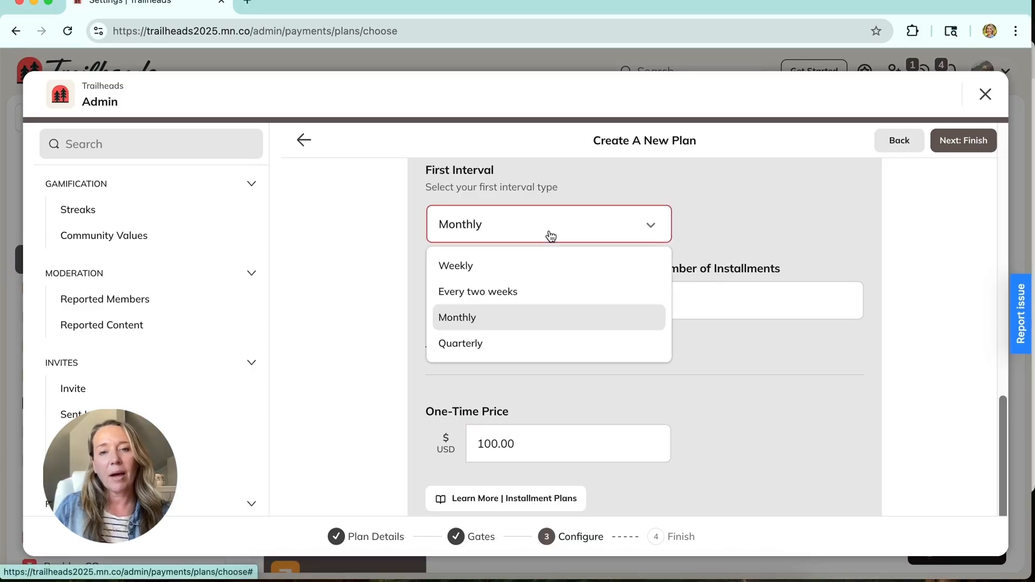
{"action": "left_click", "coordinate": [536, 324]}
{"action": "left_click", "coordinate": [520, 234]}
{"action": "left_click", "coordinate": [521, 269]}
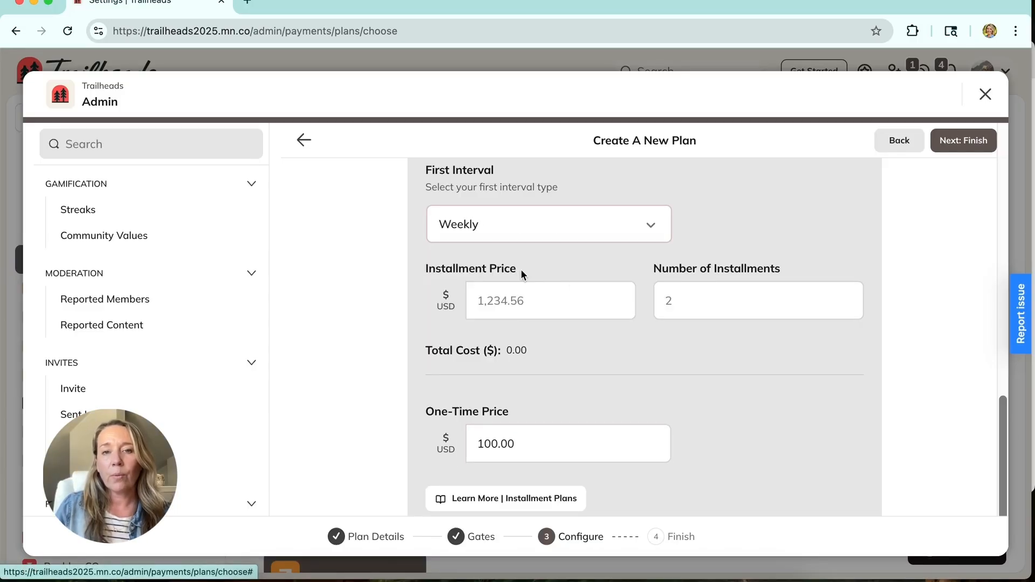
Step: Set the installment price to 25.00 USD and the number of installments to 4
{"action": "left_click", "coordinate": [558, 312]}
{"action": "left_click", "coordinate": [592, 305]}
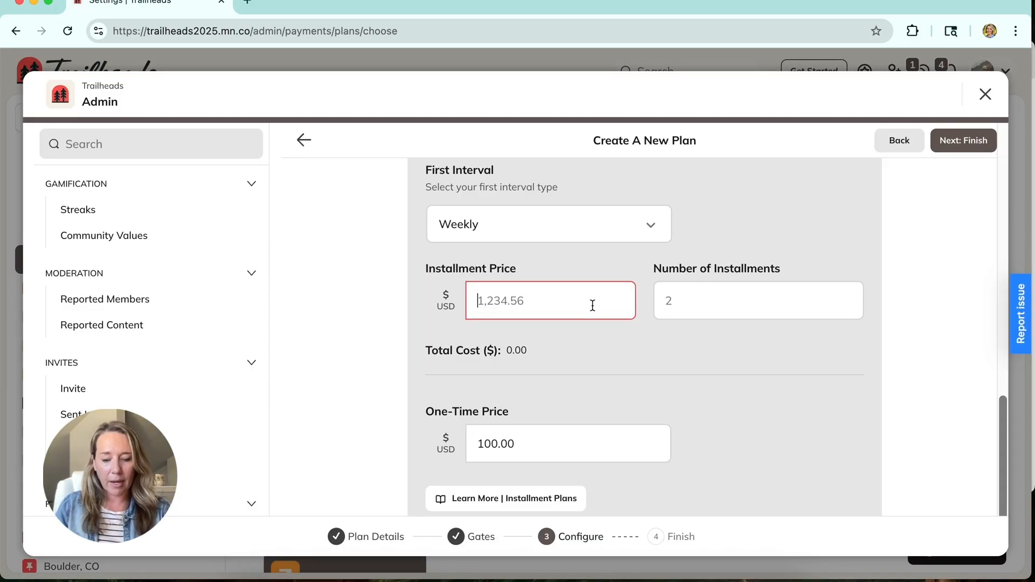
{"action": "type", "text": "25.00"}
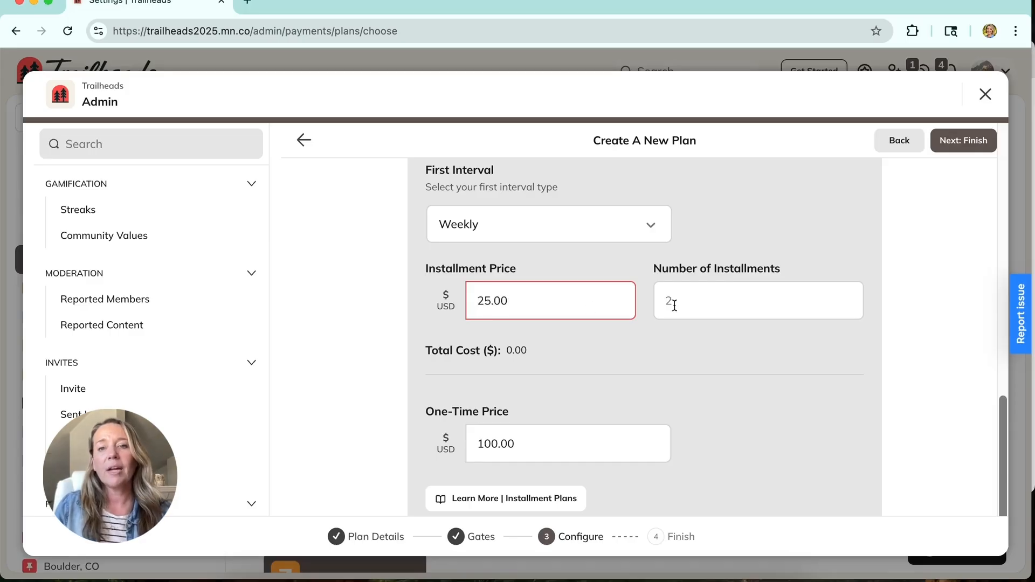
{"action": "left_click", "coordinate": [713, 297]}
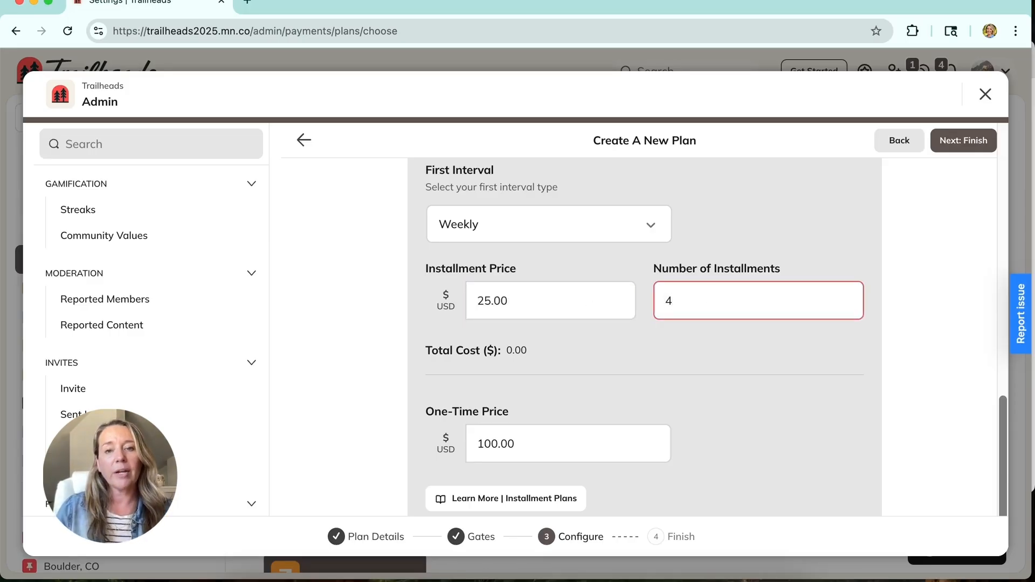
{"action": "left_click", "coordinate": [704, 362]}
{"action": "scroll", "coordinate": [704, 331], "scroll_direction": "up", "scroll_amount": 5}
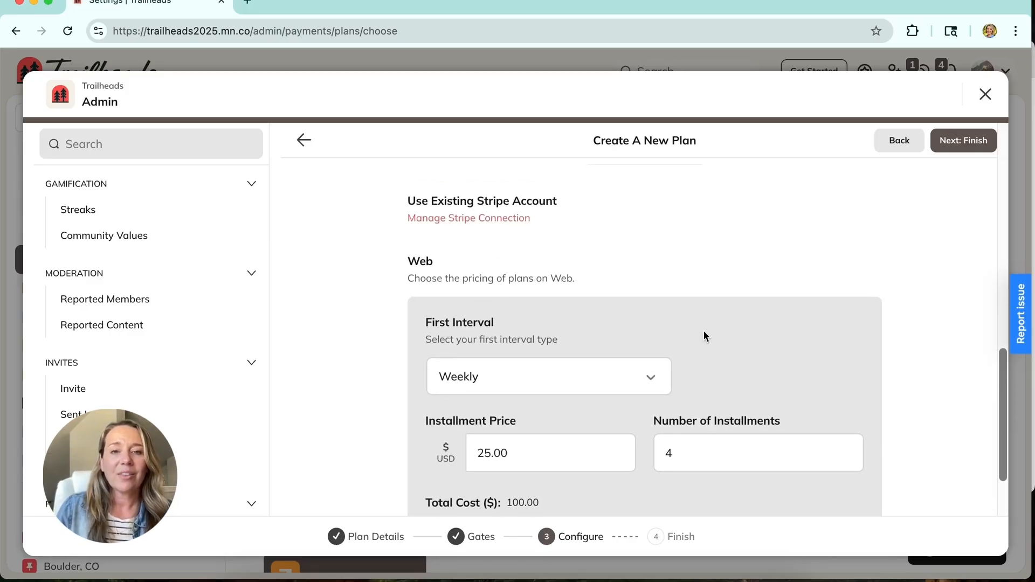
{"action": "scroll", "coordinate": [703, 335], "scroll_direction": "up", "scroll_amount": 4}
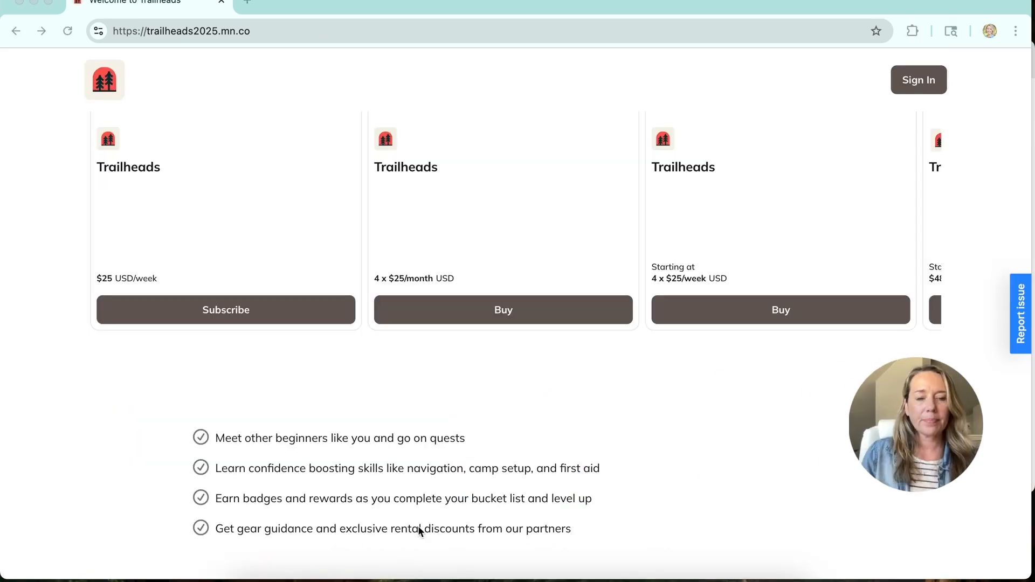
Step: Start buying the Trailheads plan offered from 4 x $25/week, try the One-time option, and choose Weekly payments of 4x $25.00
{"action": "scroll", "coordinate": [402, 392], "scroll_direction": "up", "scroll_amount": 1}
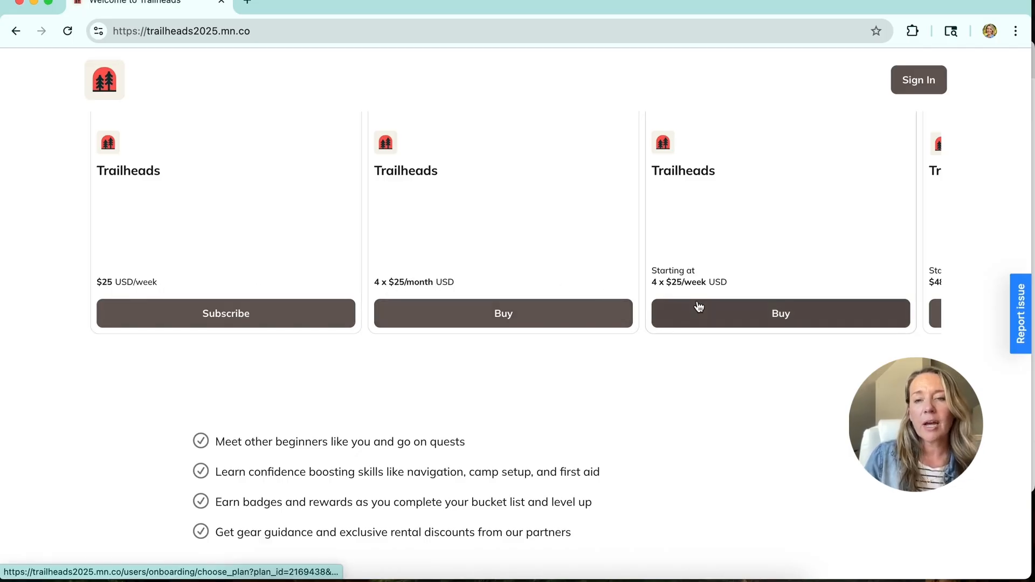
{"action": "scroll", "coordinate": [698, 305], "scroll_direction": "right", "scroll_amount": 3}
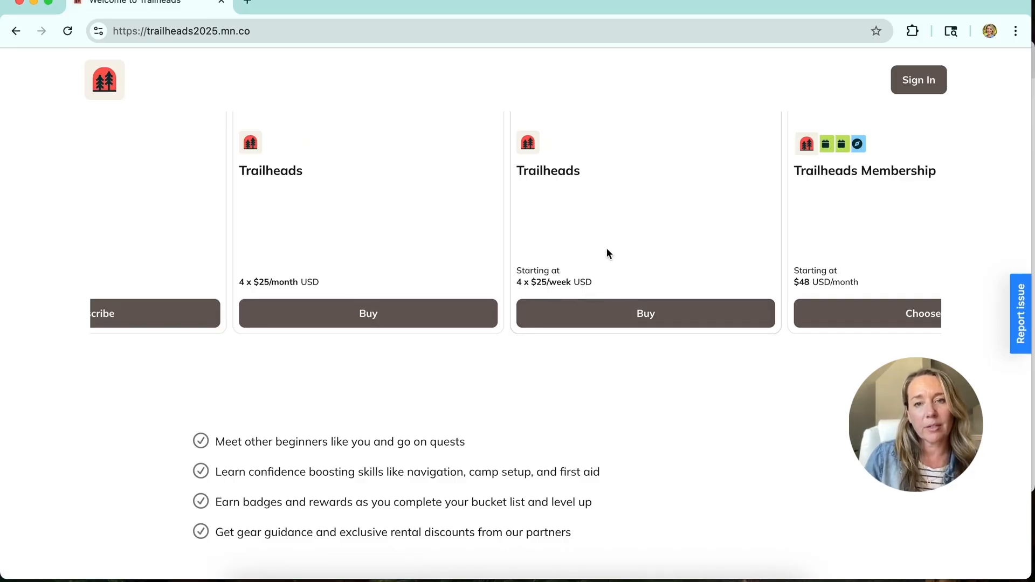
{"action": "left_click", "coordinate": [613, 309]}
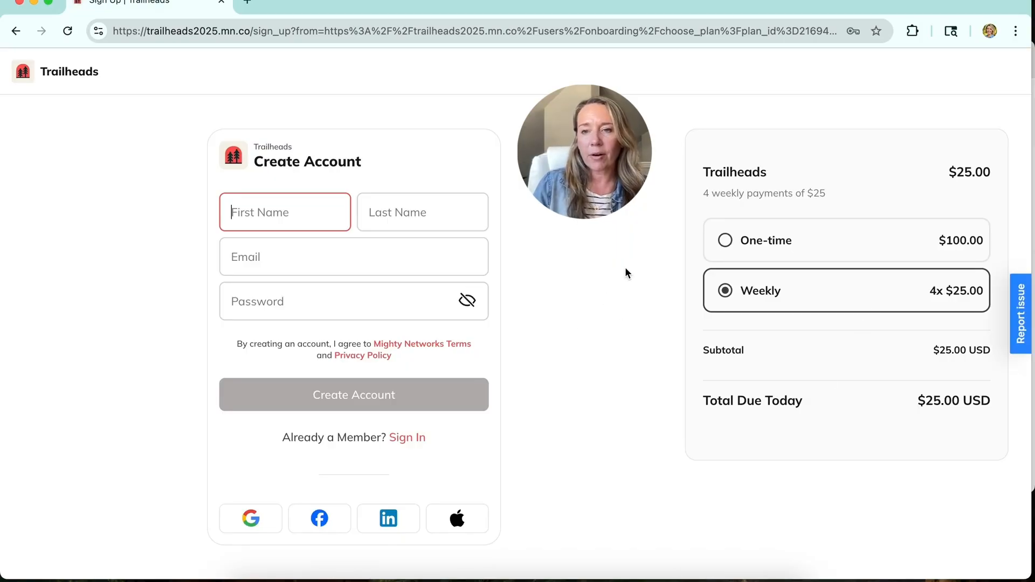
{"action": "left_click", "coordinate": [837, 247]}
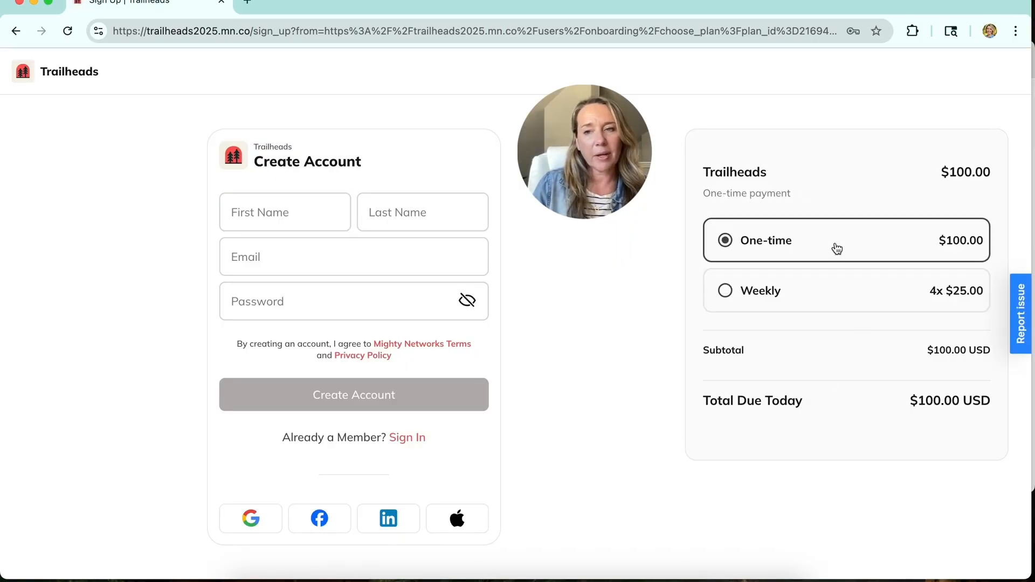
{"action": "left_click", "coordinate": [835, 302]}
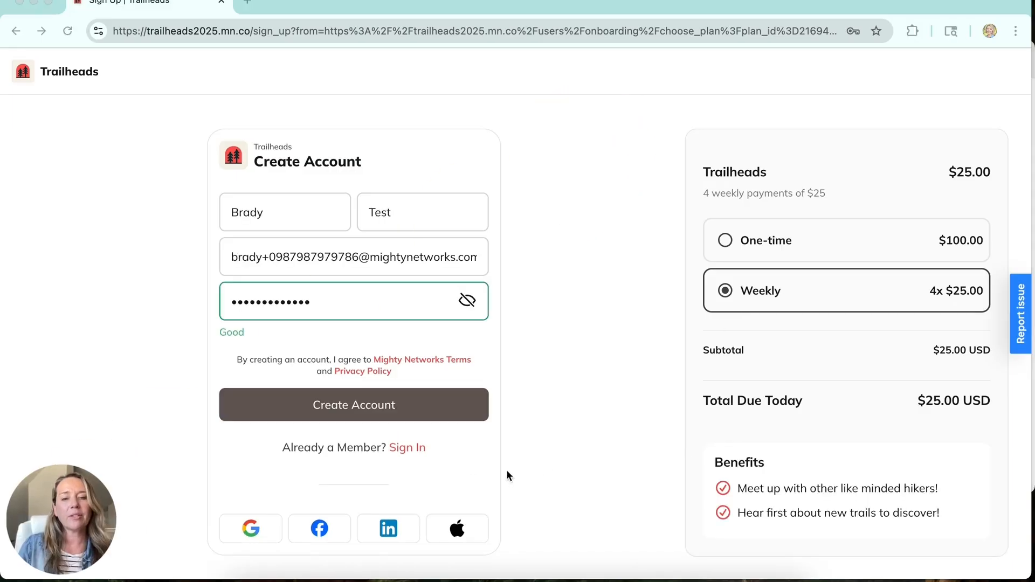
Step: Create the member account from the completed sign-up form and skip adding a profile photo
{"action": "left_click", "coordinate": [432, 399]}
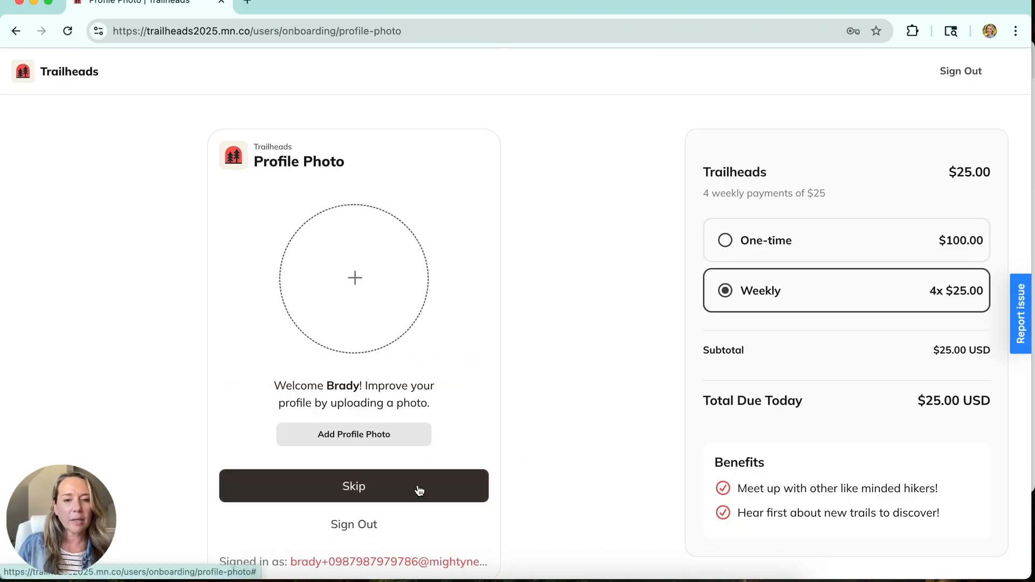
{"action": "left_click", "coordinate": [419, 491]}
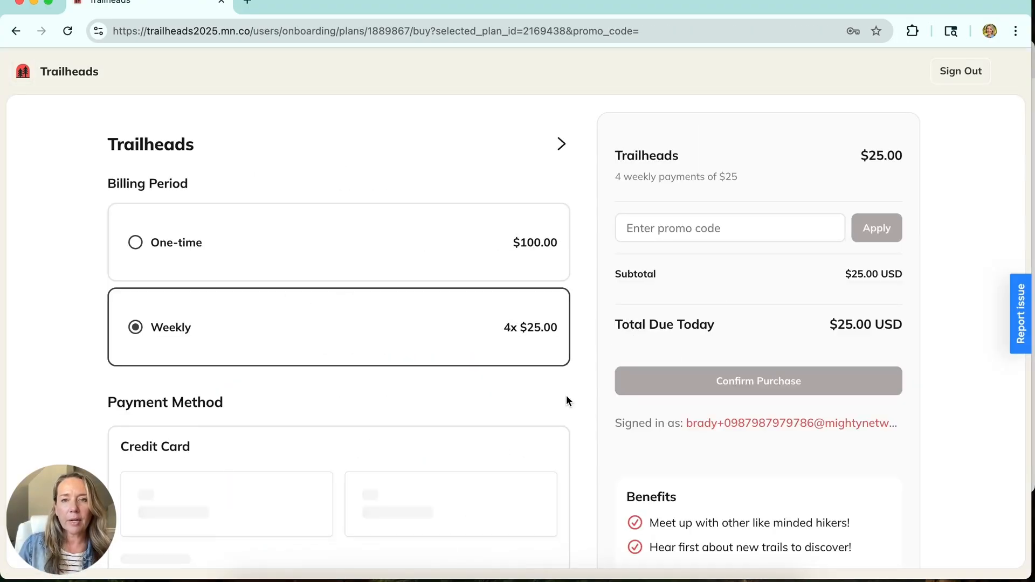
Step: Review the checkout details and installment terms, and confirm the Trailheads purchase with four weekly payments of $25
{"action": "scroll", "coordinate": [546, 368], "scroll_direction": "down", "scroll_amount": 1}
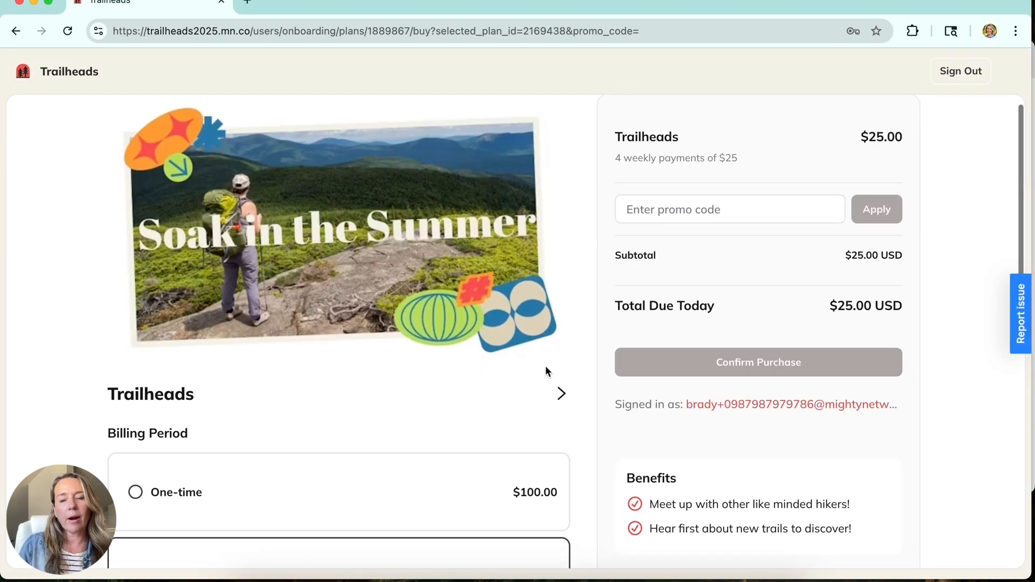
{"action": "scroll", "coordinate": [545, 371], "scroll_direction": "up", "scroll_amount": 1}
{"action": "left_click", "coordinate": [666, 229]}
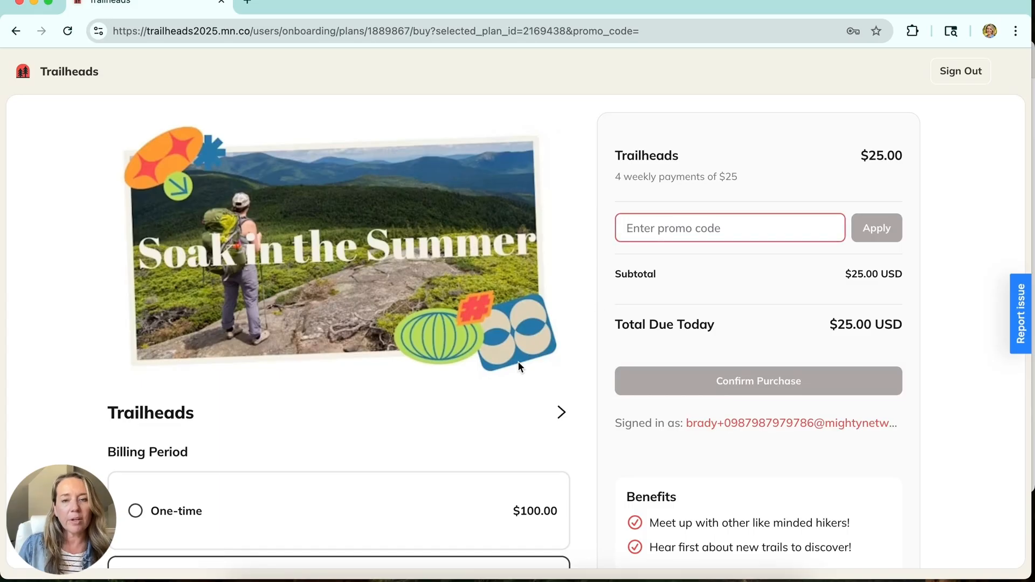
{"action": "scroll", "coordinate": [518, 361], "scroll_direction": "down", "scroll_amount": 1}
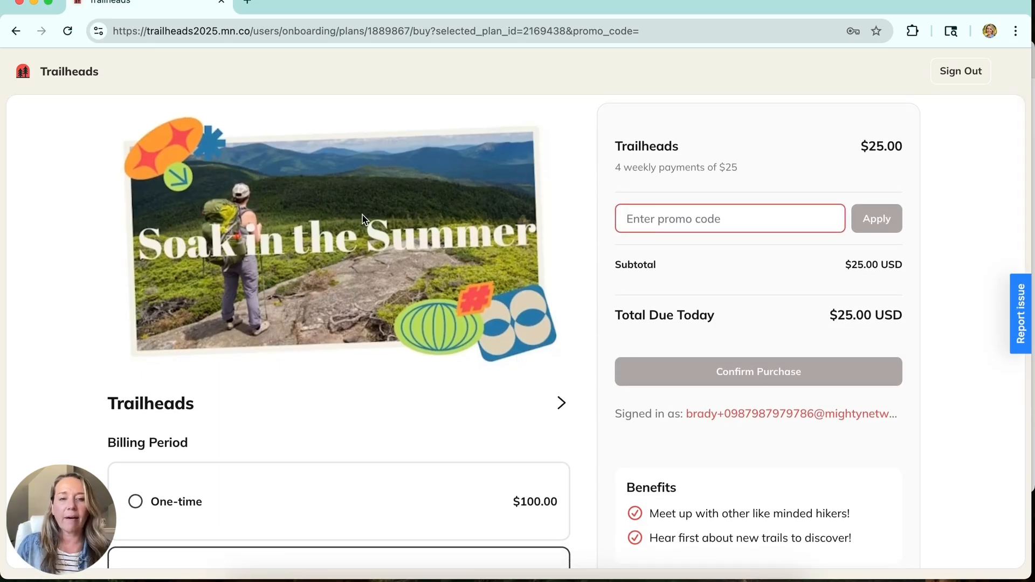
{"action": "scroll", "coordinate": [516, 311], "scroll_direction": "down", "scroll_amount": 5}
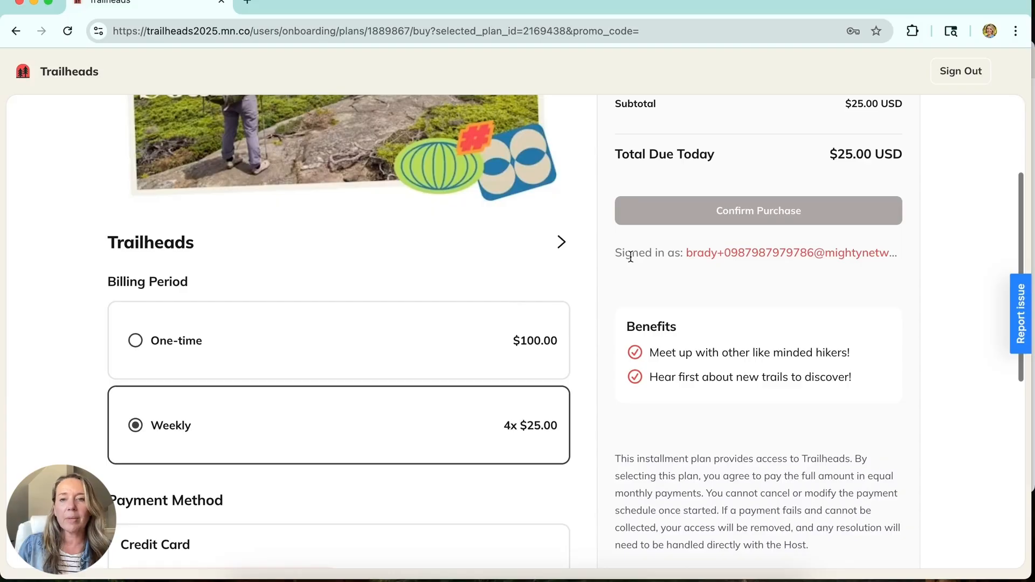
{"action": "scroll", "coordinate": [763, 452], "scroll_direction": "down", "scroll_amount": 8}
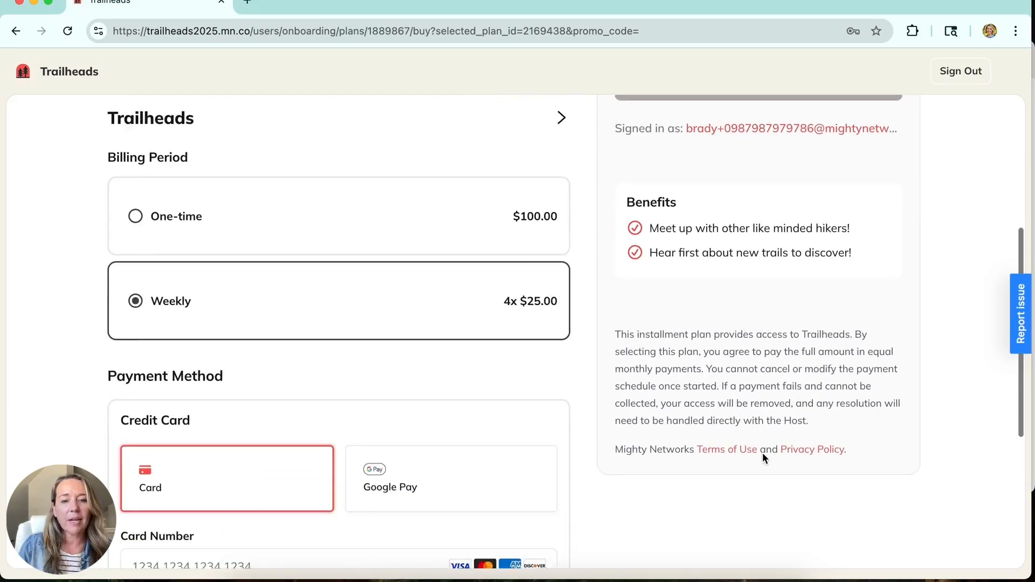
{"action": "scroll", "coordinate": [763, 456], "scroll_direction": "down", "scroll_amount": 5}
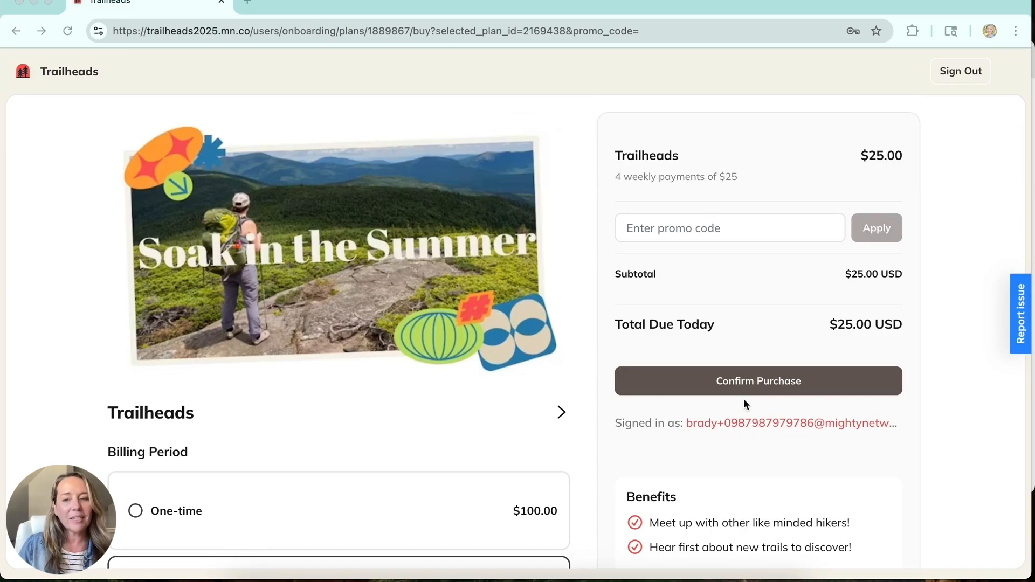
{"action": "left_click", "coordinate": [747, 386]}
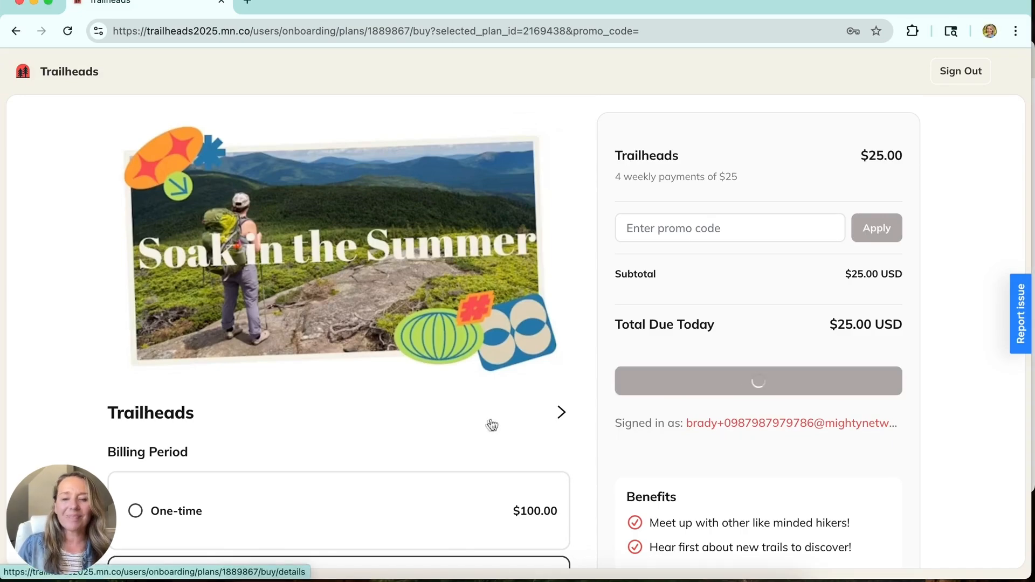